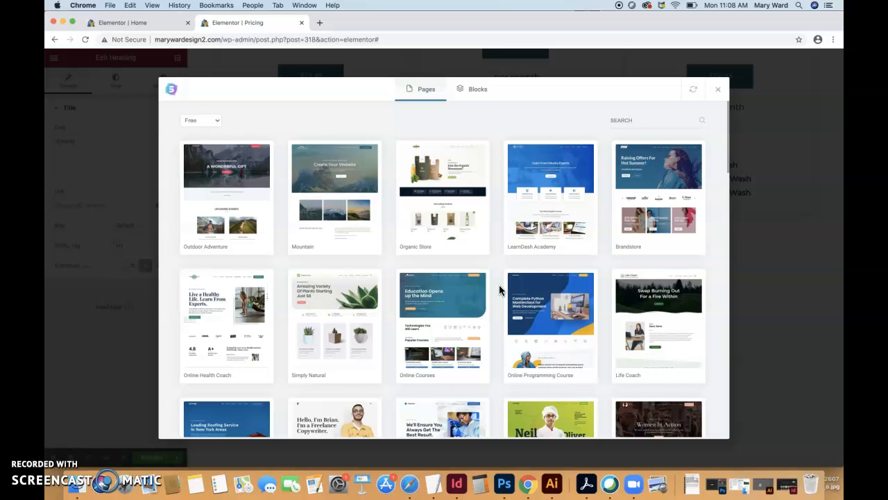
Find the BBQ Restaurant template among the free page templates and preview its Menu page
{"action": "scroll", "coordinate": [499, 290], "scroll_direction": "down", "scroll_amount": 5}
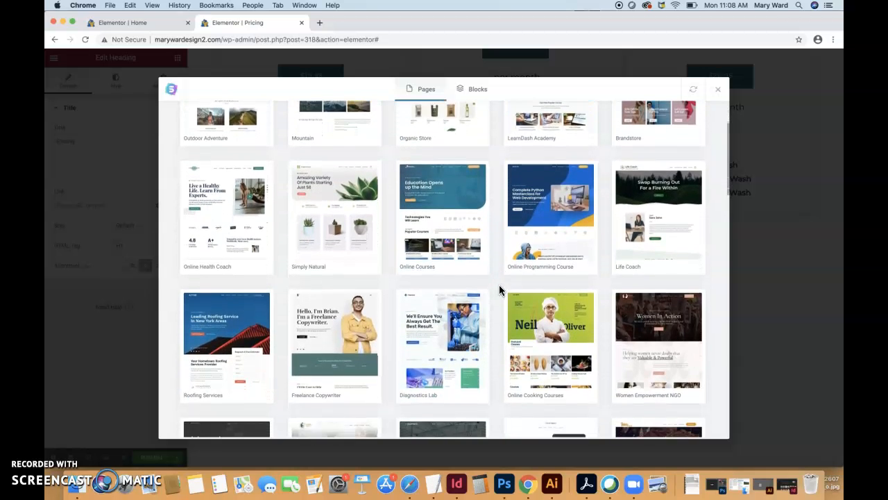
{"action": "scroll", "coordinate": [499, 290], "scroll_direction": "down", "scroll_amount": 7}
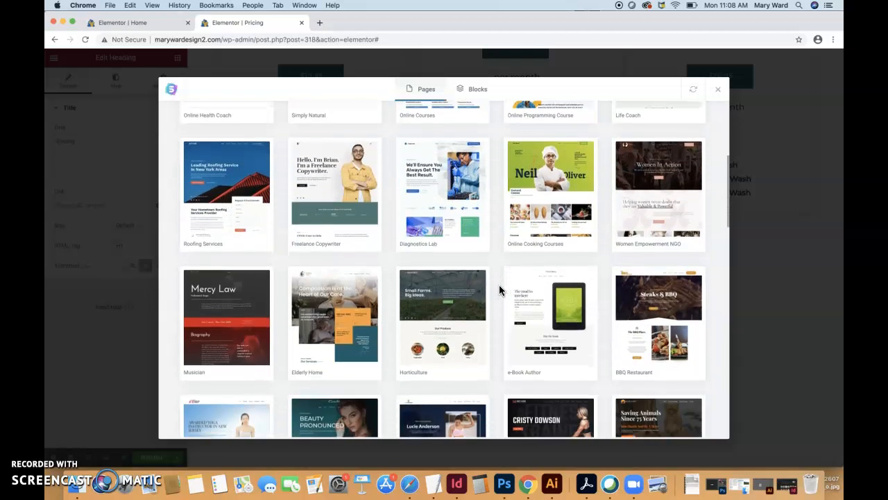
{"action": "scroll", "coordinate": [499, 285], "scroll_direction": "down", "scroll_amount": 3}
{"action": "left_click", "coordinate": [659, 241]}
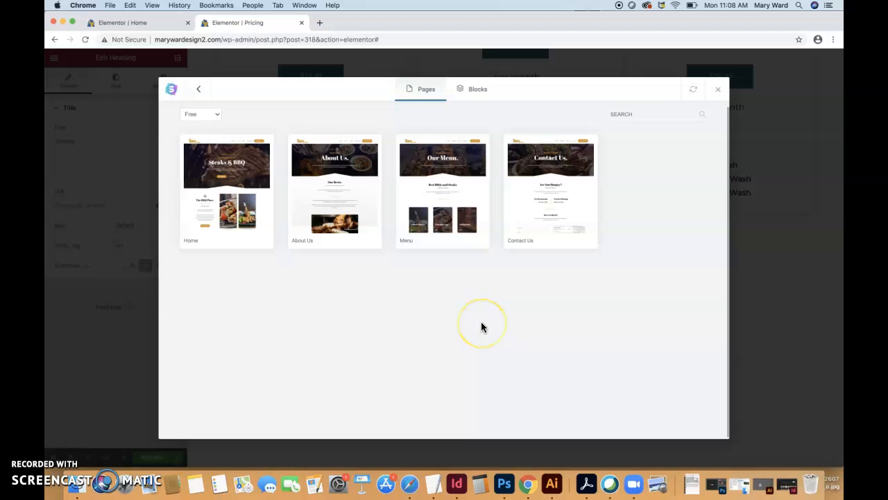
{"action": "mouse_move", "coordinate": [478, 190]}
{"action": "left_click", "coordinate": [468, 161]}
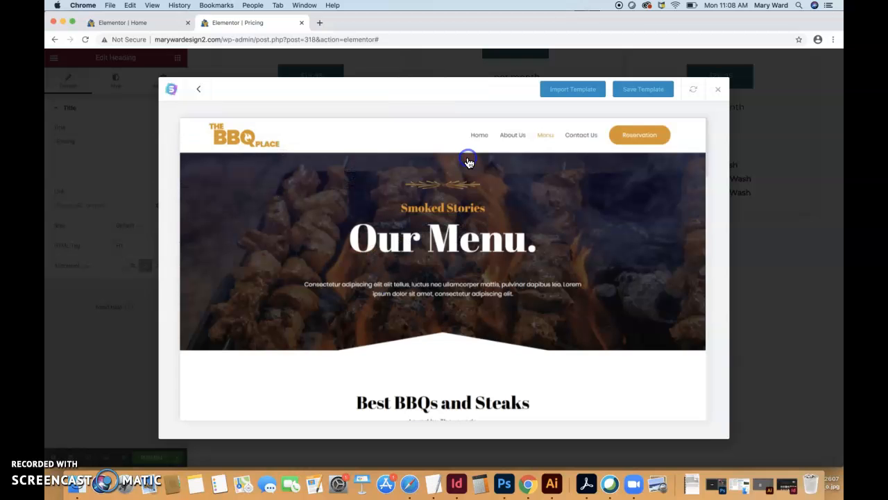
Review the Menu page preview through its beverages and desserts, and import the template into the Pricing page
{"action": "scroll", "coordinate": [480, 277], "scroll_direction": "down", "scroll_amount": 10}
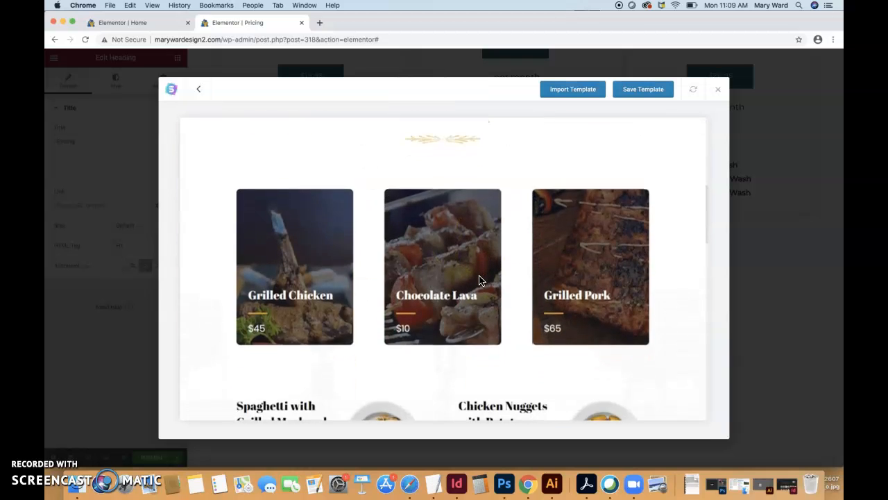
{"action": "scroll", "coordinate": [479, 277], "scroll_direction": "down", "scroll_amount": 8}
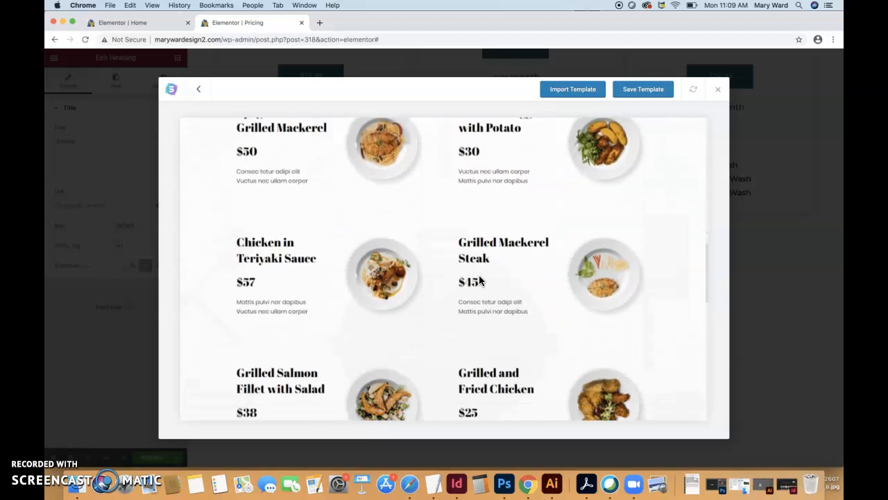
{"action": "left_click", "coordinate": [471, 234]}
{"action": "scroll", "coordinate": [484, 278], "scroll_direction": "up", "scroll_amount": 4}
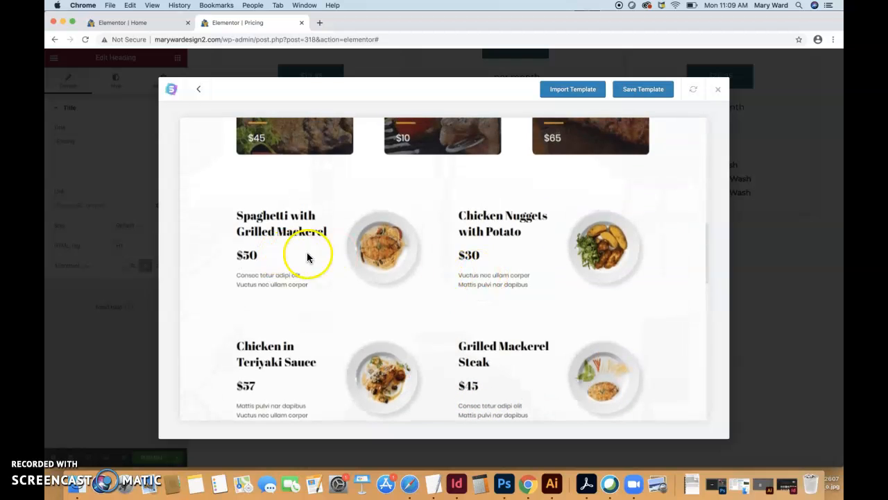
{"action": "scroll", "coordinate": [505, 336], "scroll_direction": "down", "scroll_amount": 3}
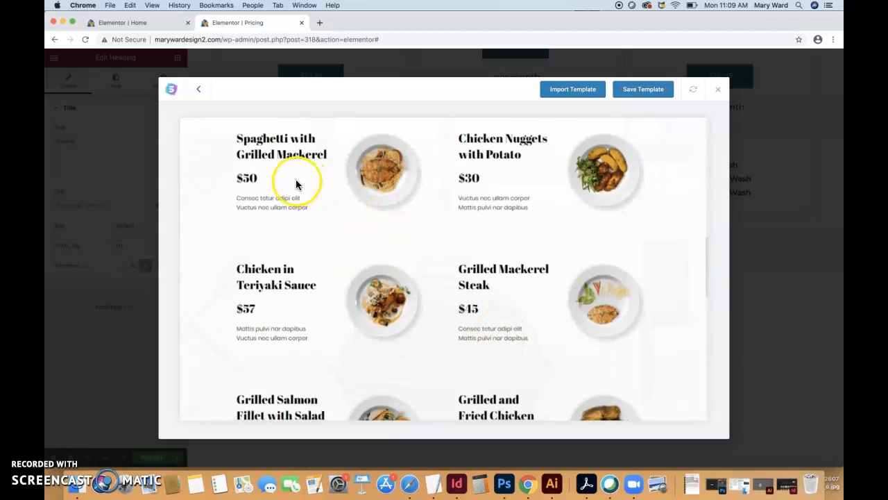
{"action": "scroll", "coordinate": [348, 360], "scroll_direction": "down", "scroll_amount": 3}
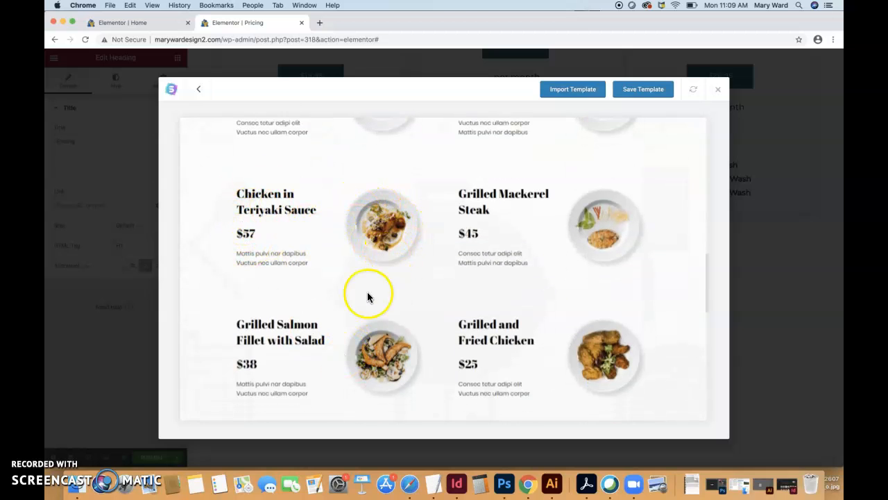
{"action": "scroll", "coordinate": [368, 295], "scroll_direction": "down", "scroll_amount": 9}
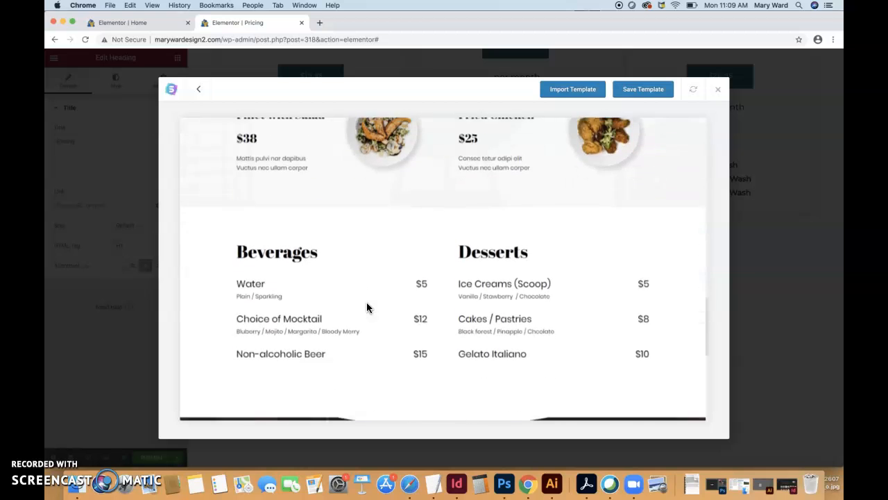
{"action": "scroll", "coordinate": [367, 307], "scroll_direction": "down", "scroll_amount": 1}
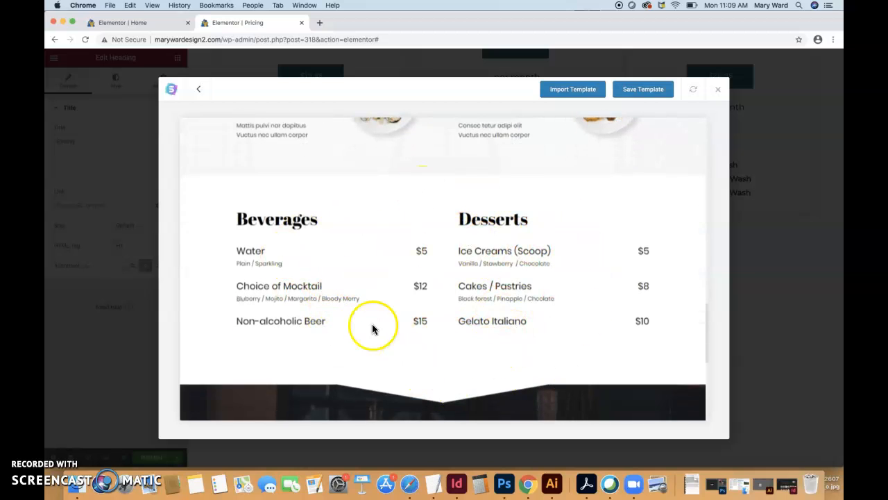
{"action": "scroll", "coordinate": [525, 357], "scroll_direction": "down", "scroll_amount": 6}
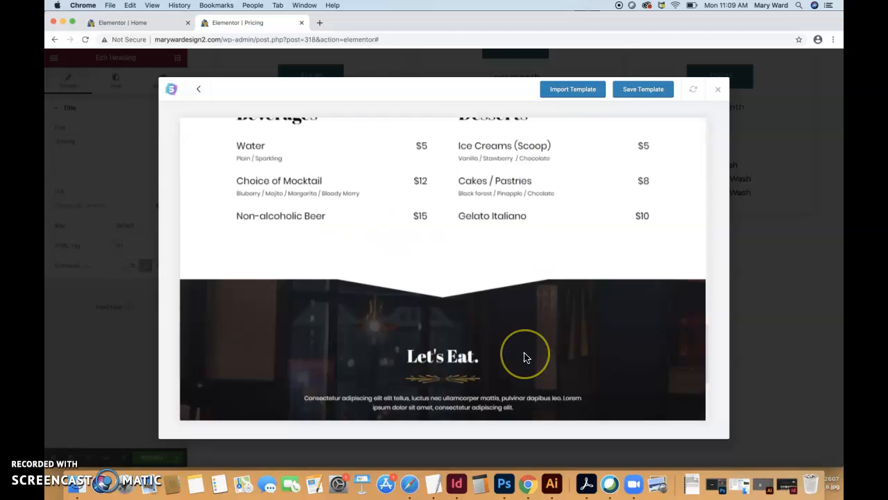
{"action": "scroll", "coordinate": [525, 357], "scroll_direction": "up", "scroll_amount": 3}
{"action": "left_click", "coordinate": [592, 93]}
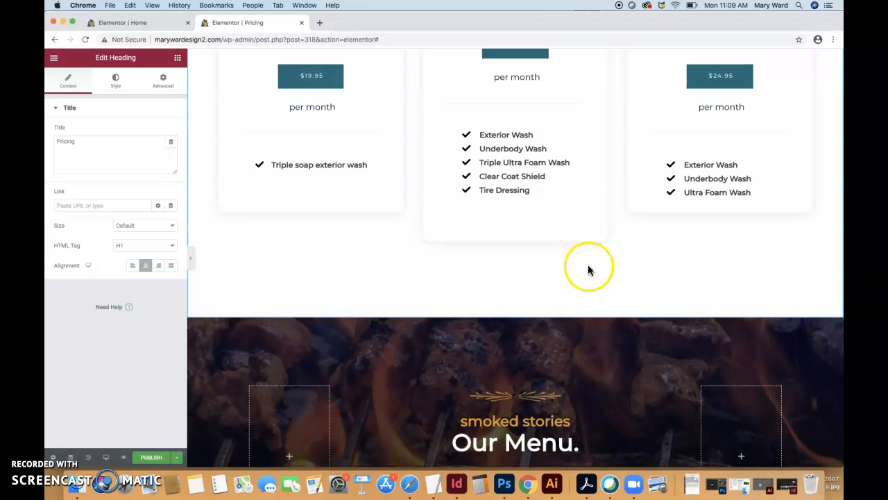
Examine the whole Pricing page, from the wash pricing cards through the imported menu sections to the beverages and desserts
{"action": "scroll", "coordinate": [588, 266], "scroll_direction": "up", "scroll_amount": 5}
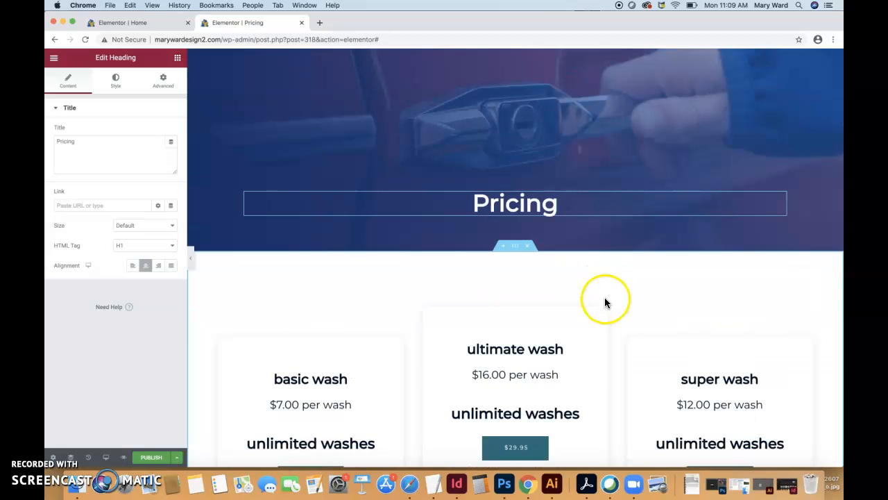
{"action": "scroll", "coordinate": [616, 309], "scroll_direction": "down", "scroll_amount": 2}
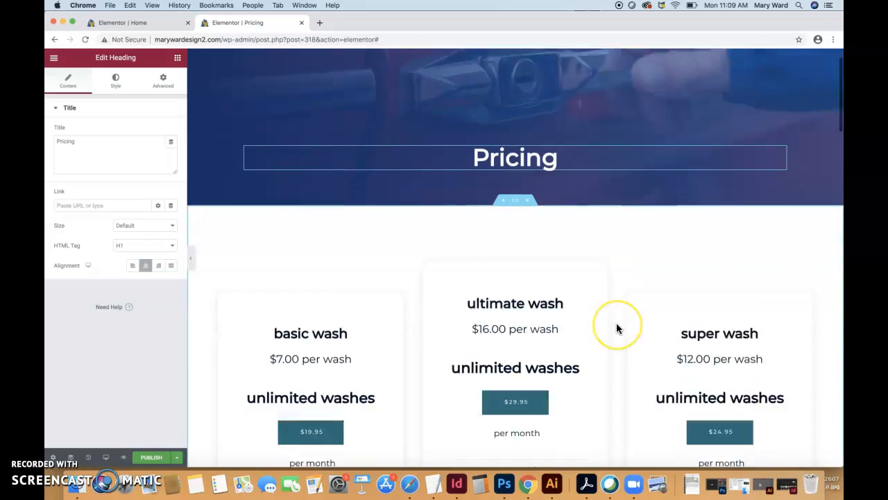
{"action": "scroll", "coordinate": [618, 328], "scroll_direction": "down", "scroll_amount": 10}
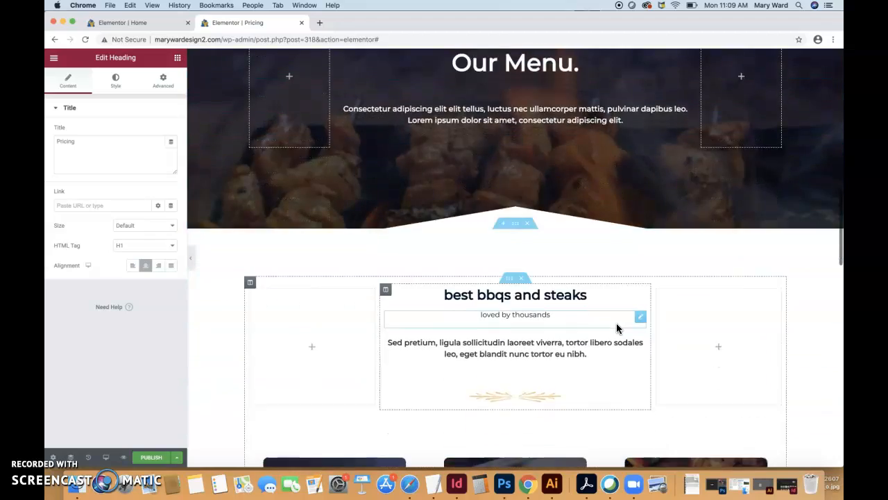
{"action": "scroll", "coordinate": [617, 328], "scroll_direction": "down", "scroll_amount": 15}
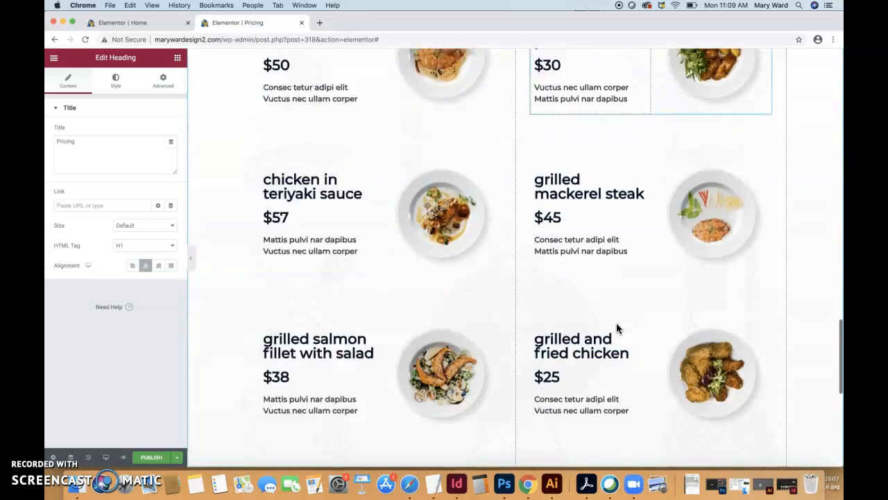
{"action": "scroll", "coordinate": [618, 328], "scroll_direction": "down", "scroll_amount": 6}
{"action": "scroll", "coordinate": [618, 328], "scroll_direction": "up", "scroll_amount": 20}
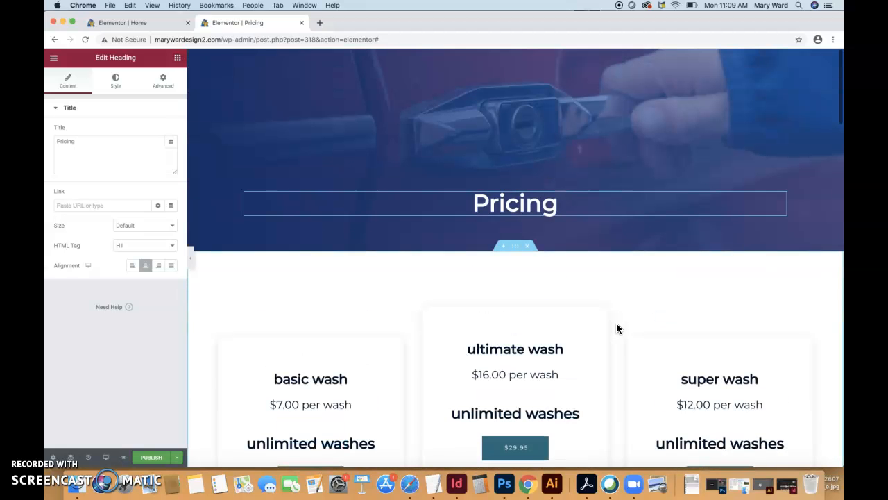
{"action": "scroll", "coordinate": [616, 323], "scroll_direction": "down", "scroll_amount": 2}
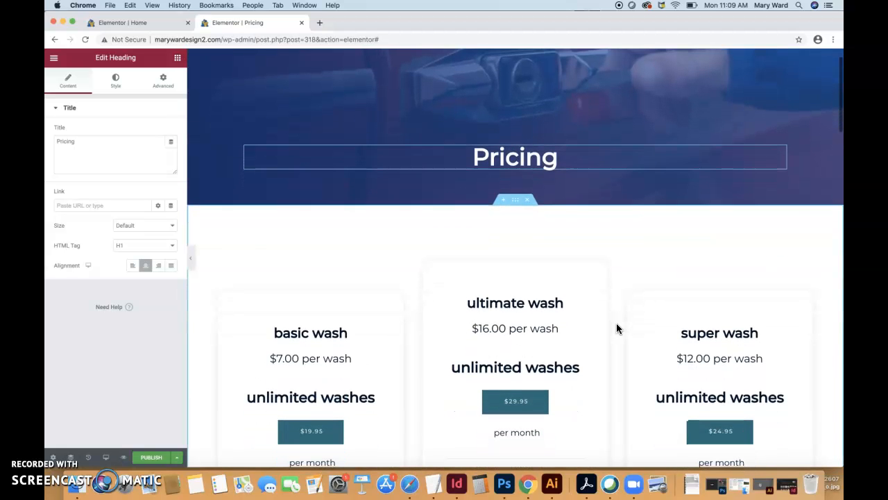
{"action": "scroll", "coordinate": [617, 324], "scroll_direction": "down", "scroll_amount": 20}
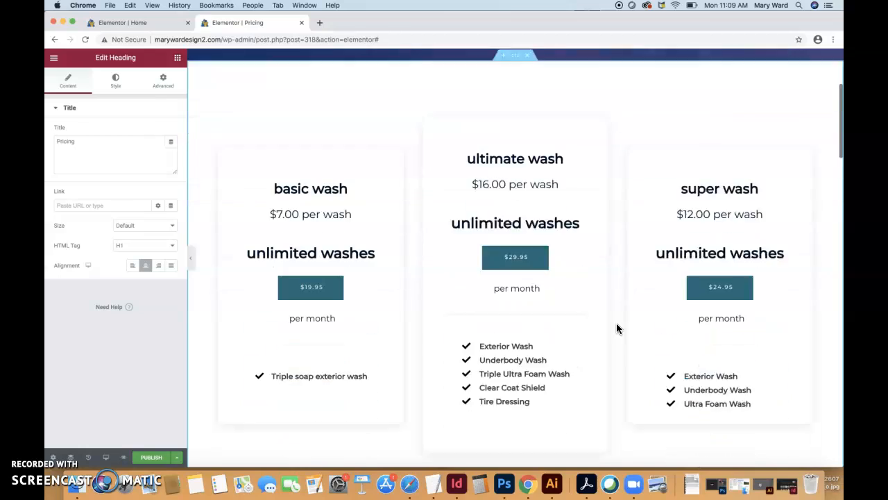
{"action": "scroll", "coordinate": [617, 327], "scroll_direction": "down", "scroll_amount": 20}
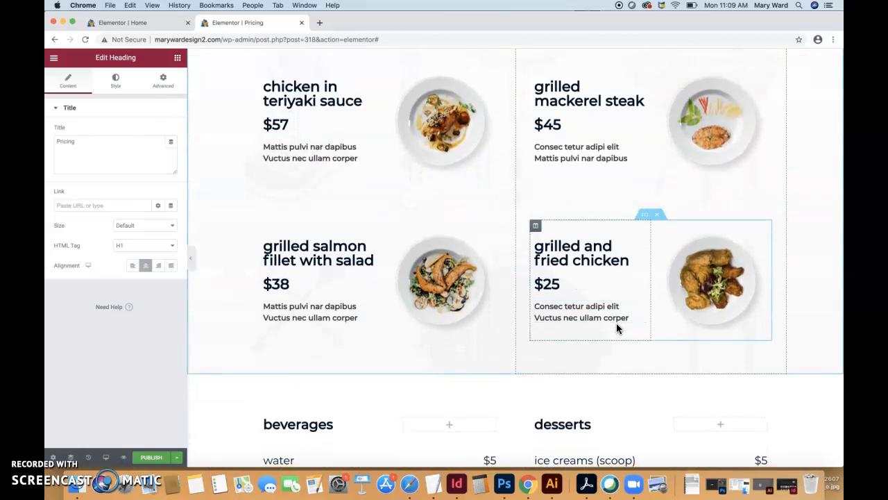
{"action": "scroll", "coordinate": [616, 323], "scroll_direction": "down", "scroll_amount": 8}
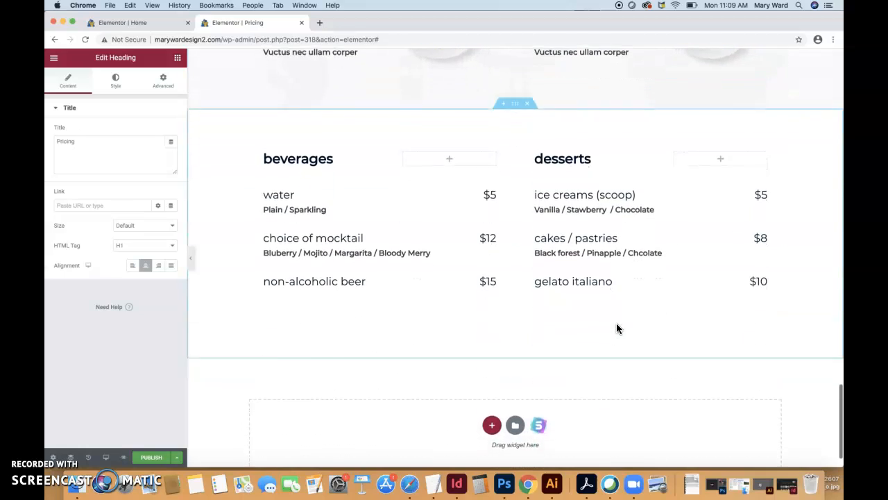
Delete the imported "Our Menu." banner section and dismiss the McAfee alert
{"action": "scroll", "coordinate": [617, 325], "scroll_direction": "up", "scroll_amount": 20}
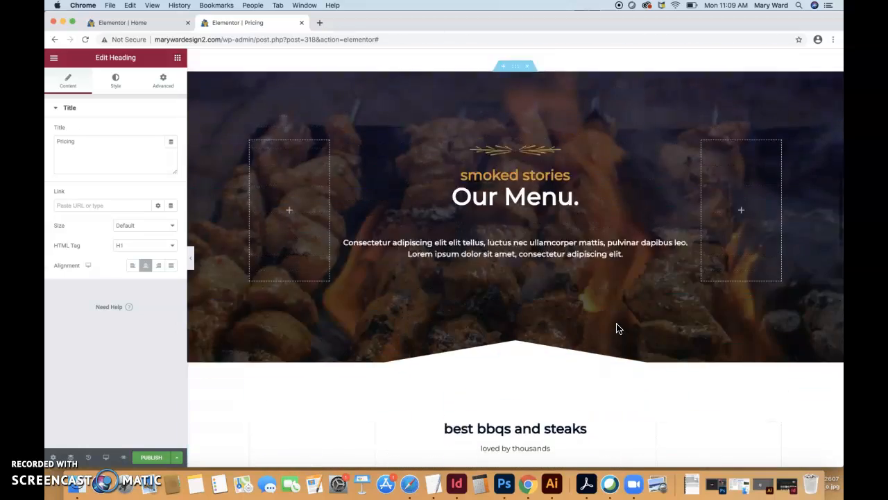
{"action": "scroll", "coordinate": [617, 327], "scroll_direction": "up", "scroll_amount": 2}
{"action": "left_click", "coordinate": [541, 163]}
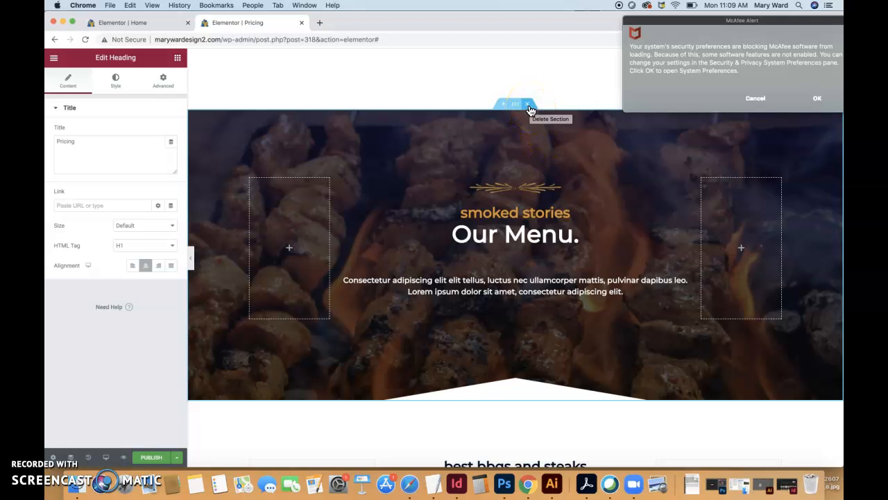
{"action": "left_click", "coordinate": [529, 106]}
{"action": "left_click", "coordinate": [738, 97]}
{"action": "left_click", "coordinate": [538, 179]}
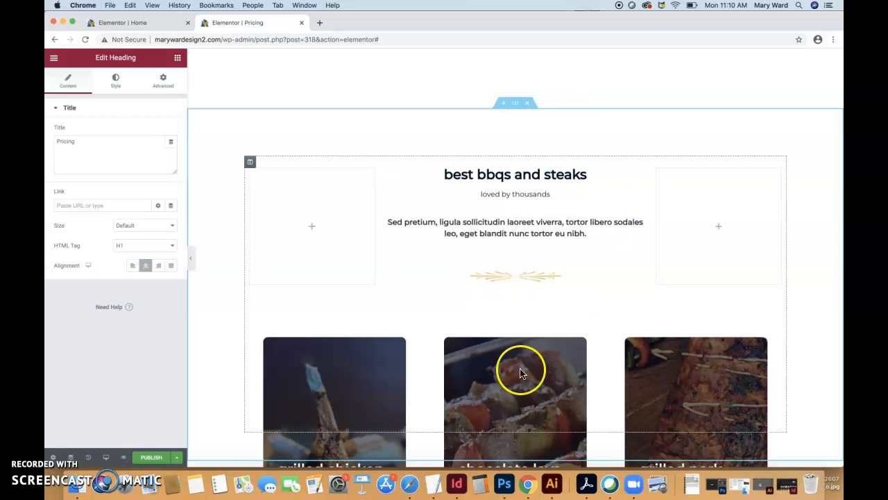
Delete the "best bbqs and steaks" section below the wash pricing cards
{"action": "scroll", "coordinate": [484, 264], "scroll_direction": "down", "scroll_amount": 5}
{"action": "scroll", "coordinate": [487, 274], "scroll_direction": "up", "scroll_amount": 8}
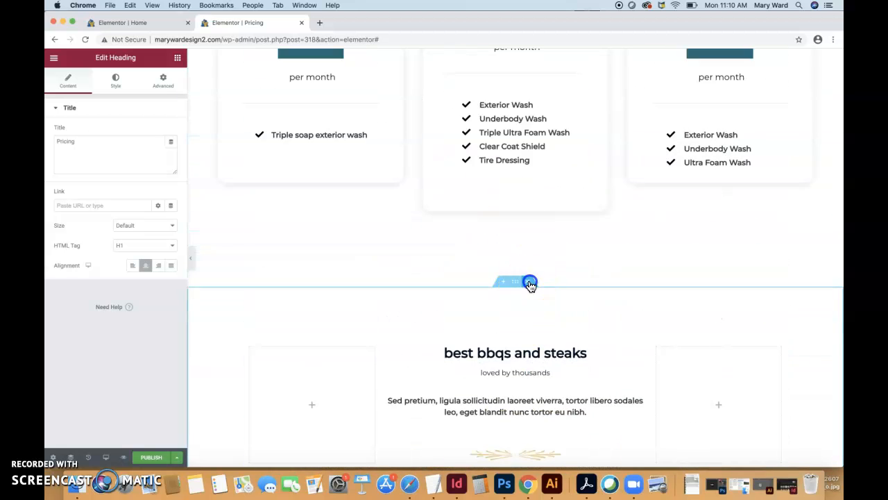
{"action": "left_click", "coordinate": [527, 281]}
Delete the section of main dishes with plate photos, keeping the beverages and desserts section below the wash pricing cards
{"action": "scroll", "coordinate": [510, 312], "scroll_direction": "down", "scroll_amount": 3}
{"action": "scroll", "coordinate": [509, 327], "scroll_direction": "down", "scroll_amount": 2}
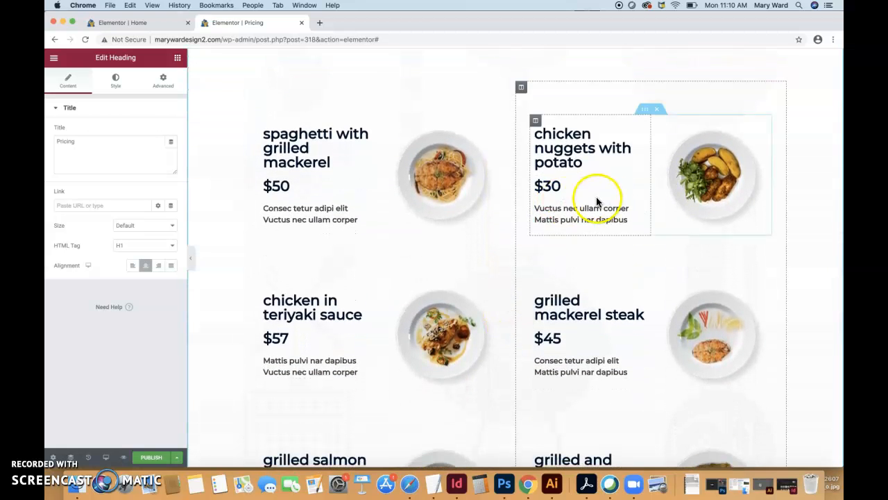
{"action": "scroll", "coordinate": [468, 415], "scroll_direction": "down", "scroll_amount": 6}
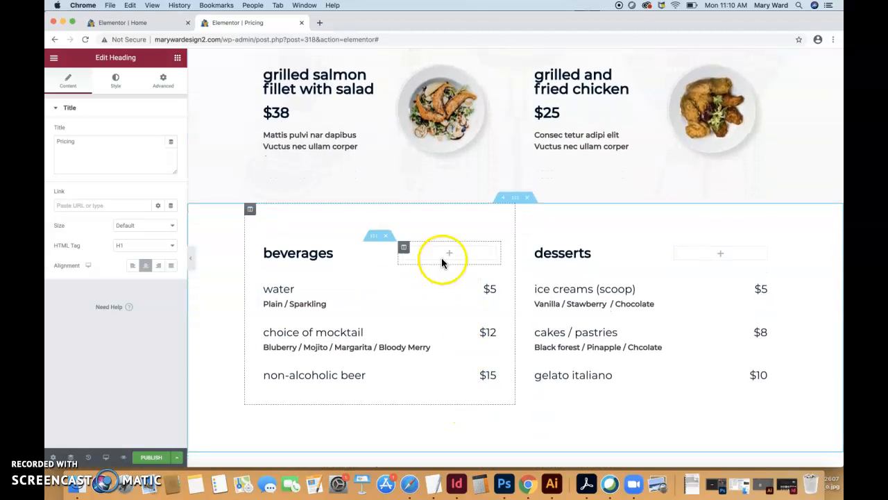
{"action": "scroll", "coordinate": [482, 430], "scroll_direction": "down", "scroll_amount": 2}
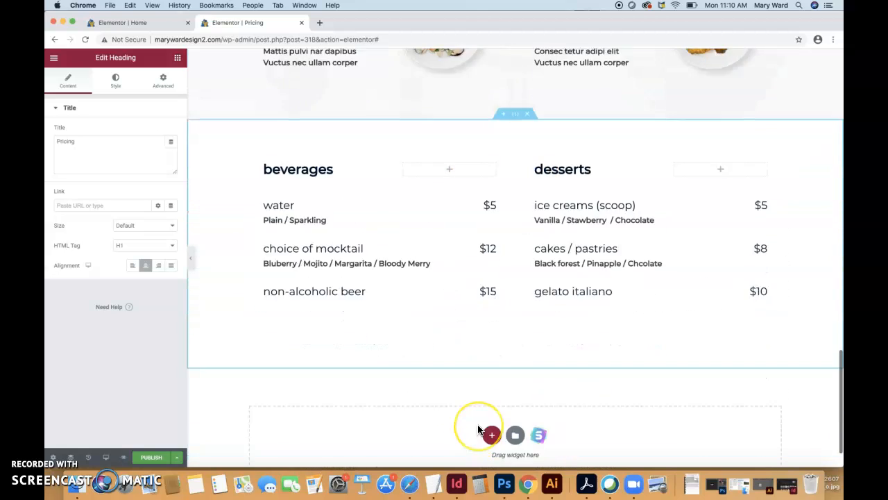
{"action": "scroll", "coordinate": [477, 424], "scroll_direction": "up", "scroll_amount": 8}
{"action": "scroll", "coordinate": [477, 424], "scroll_direction": "up", "scroll_amount": 2}
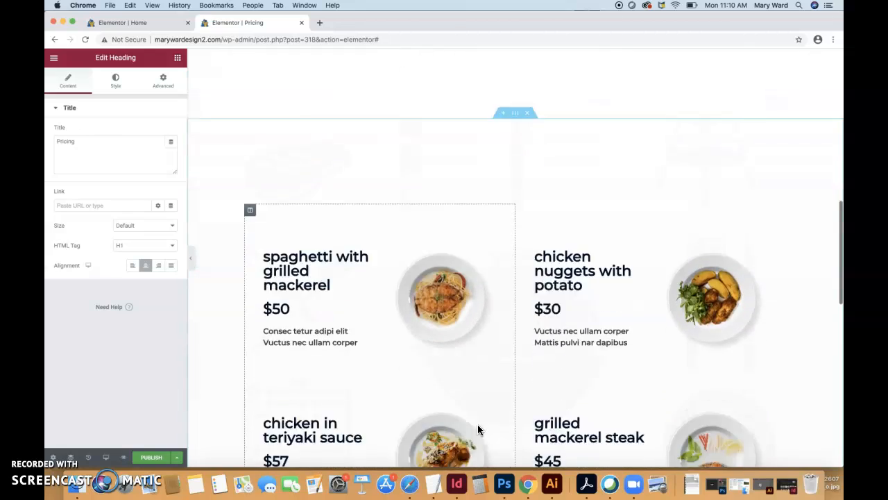
{"action": "scroll", "coordinate": [477, 424], "scroll_direction": "down", "scroll_amount": 7}
{"action": "scroll", "coordinate": [477, 424], "scroll_direction": "up", "scroll_amount": 4}
{"action": "scroll", "coordinate": [477, 430], "scroll_direction": "up", "scroll_amount": 5}
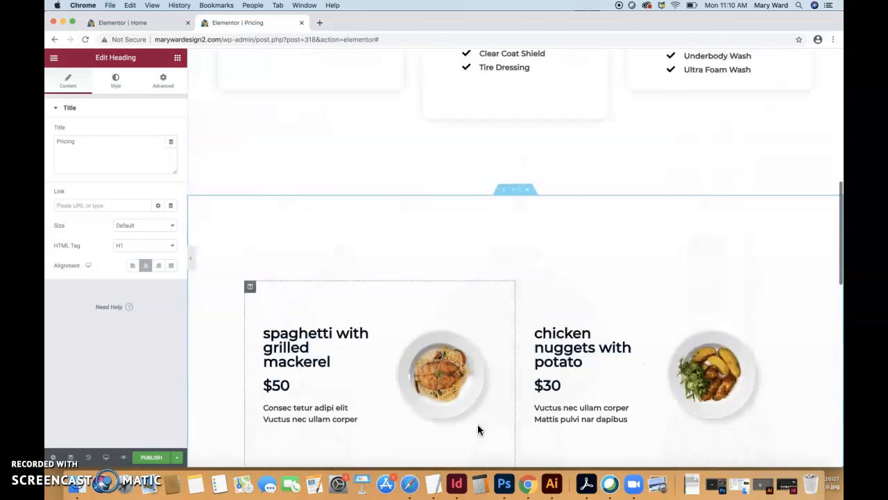
{"action": "left_click", "coordinate": [533, 295]}
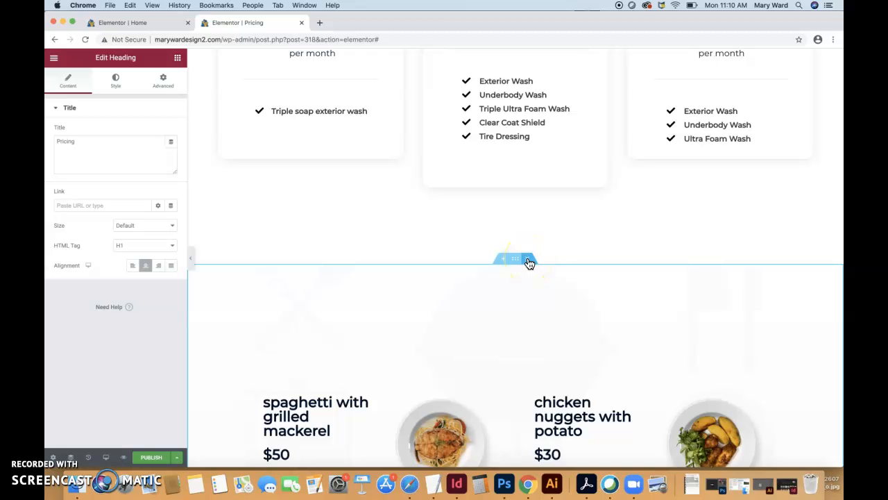
{"action": "left_click", "coordinate": [527, 259]}
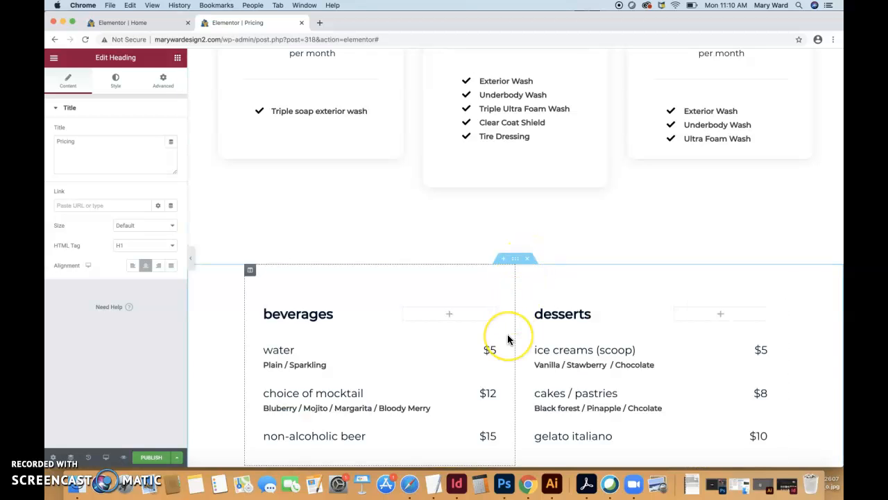
{"action": "scroll", "coordinate": [508, 338], "scroll_direction": "down", "scroll_amount": 3}
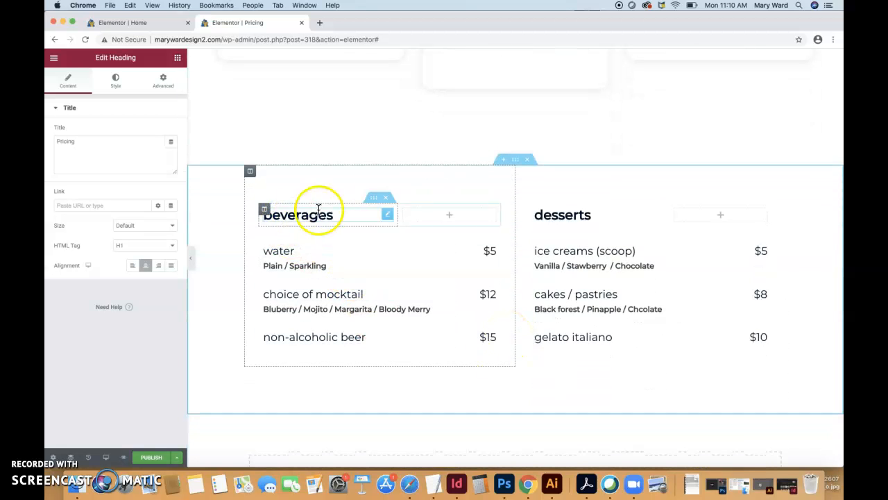
{"action": "left_click", "coordinate": [522, 215]}
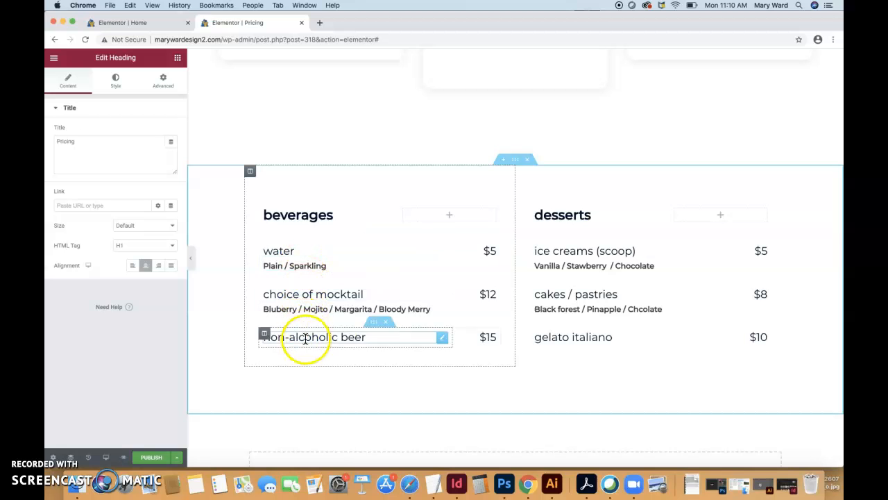
Open the "Ultimate Wash" heading for editing and select its title text
{"action": "scroll", "coordinate": [709, 363], "scroll_direction": "up", "scroll_amount": 5}
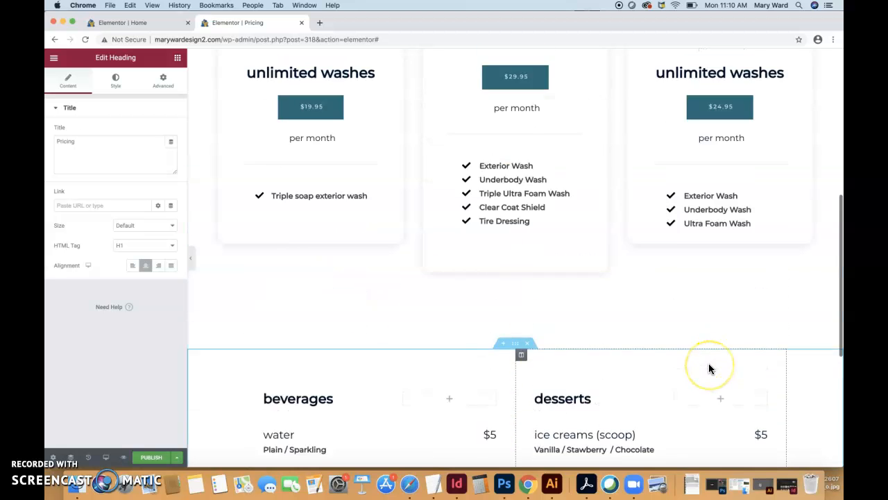
{"action": "scroll", "coordinate": [709, 363], "scroll_direction": "down", "scroll_amount": 5}
{"action": "scroll", "coordinate": [708, 369], "scroll_direction": "up", "scroll_amount": 8}
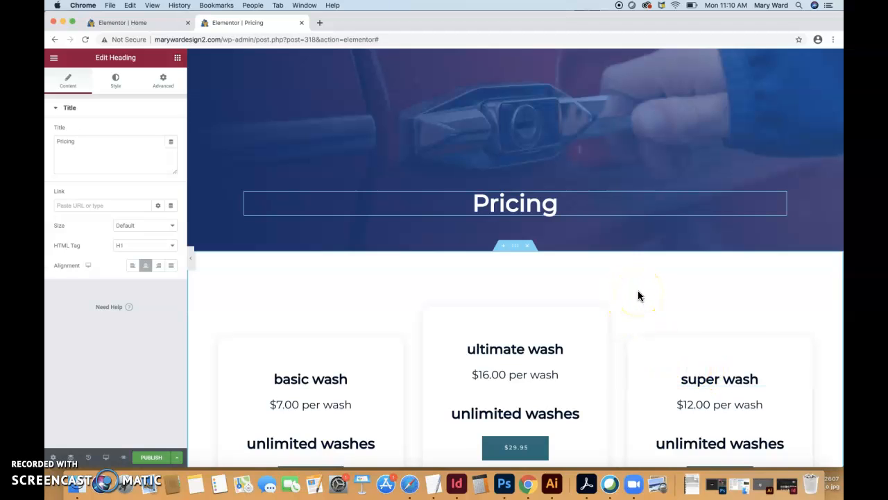
{"action": "left_click", "coordinate": [531, 344]}
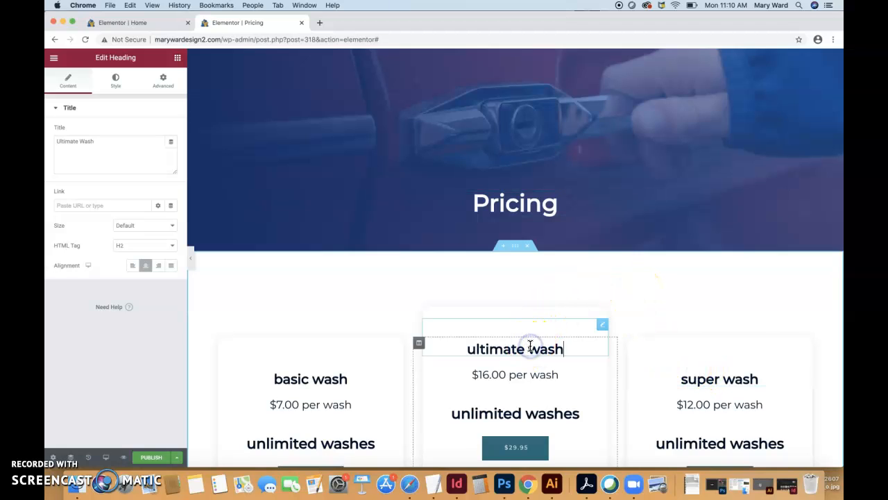
{"action": "left_click_drag", "start_coordinate": [567, 348], "coordinate": [439, 349]}
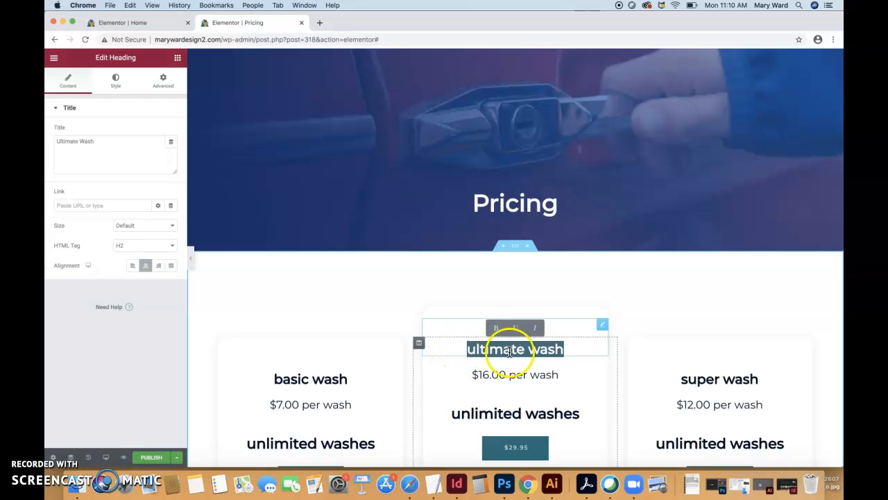
{"action": "left_click_drag", "start_coordinate": [106, 144], "coordinate": [53, 144]}
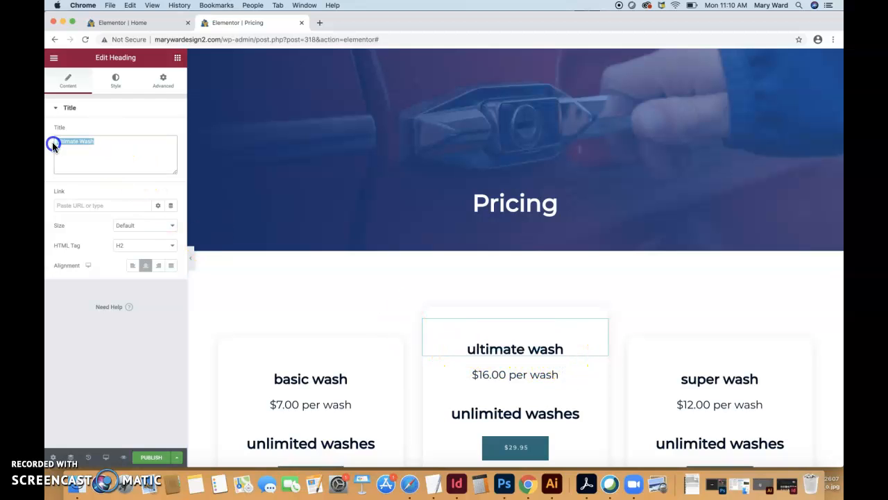
{"action": "triple_click", "coordinate": [513, 347]}
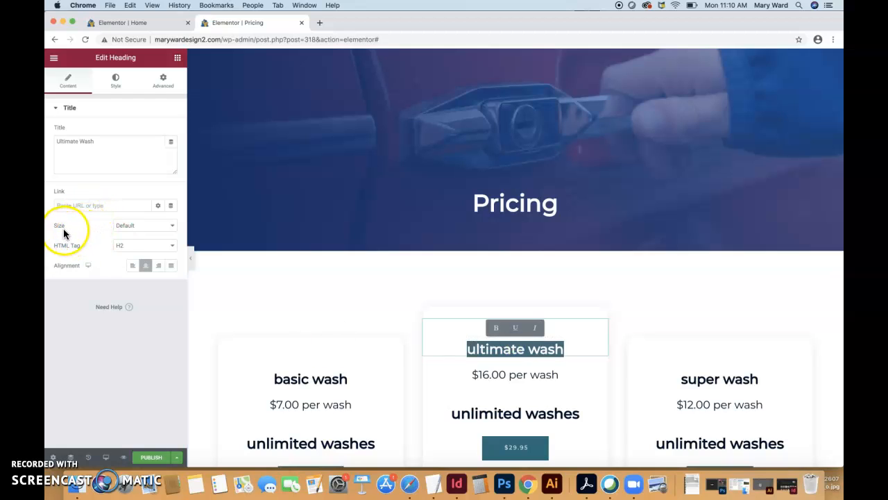
Try left alignment on the "Ultimate Wash" heading and set it back to center
{"action": "left_click", "coordinate": [134, 266]}
{"action": "left_click", "coordinate": [147, 267]}
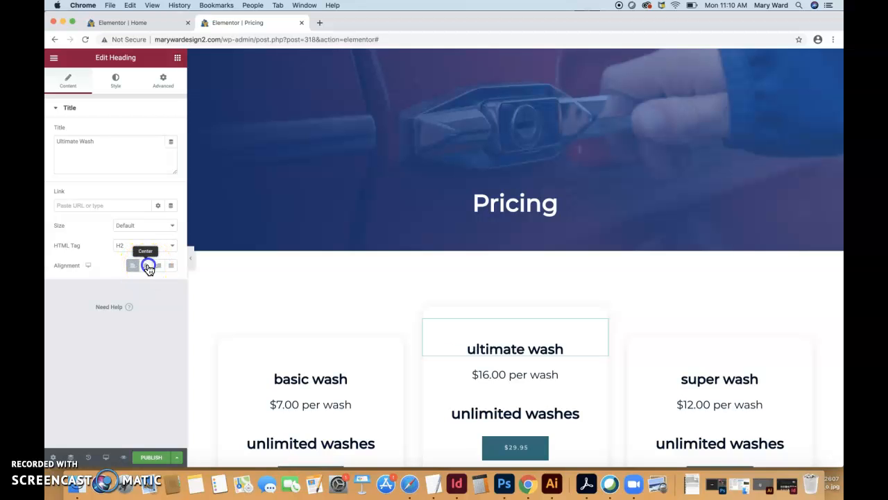
{"action": "left_click", "coordinate": [349, 312]}
Try to move the beverages and desserts section above the wash pricing cards
{"action": "scroll", "coordinate": [345, 312], "scroll_direction": "down", "scroll_amount": 6}
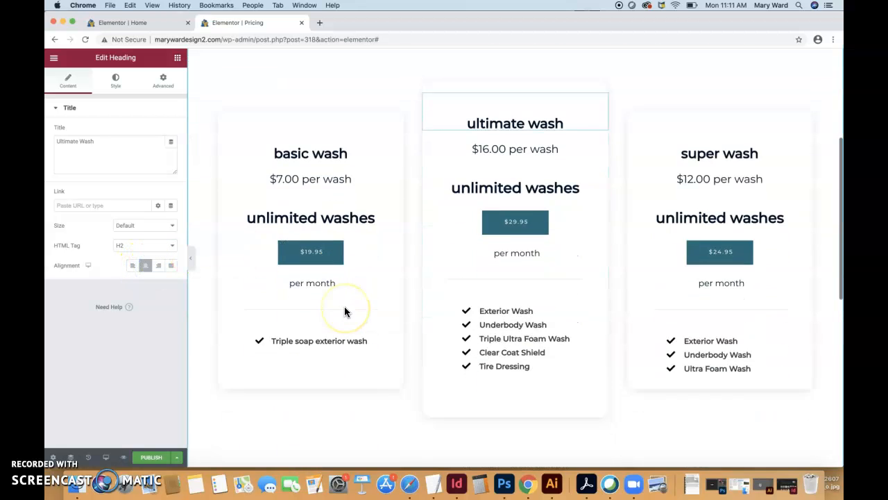
{"action": "scroll", "coordinate": [345, 312], "scroll_direction": "down", "scroll_amount": 4}
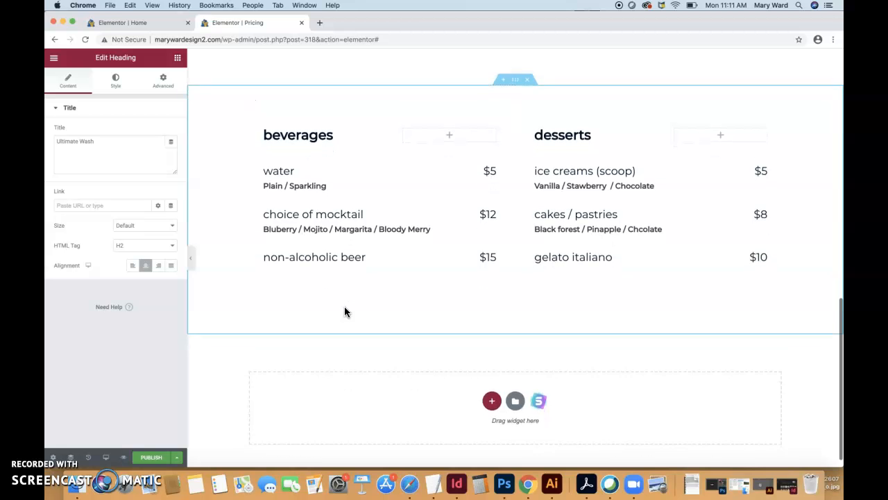
{"action": "scroll", "coordinate": [344, 312], "scroll_direction": "up", "scroll_amount": 10}
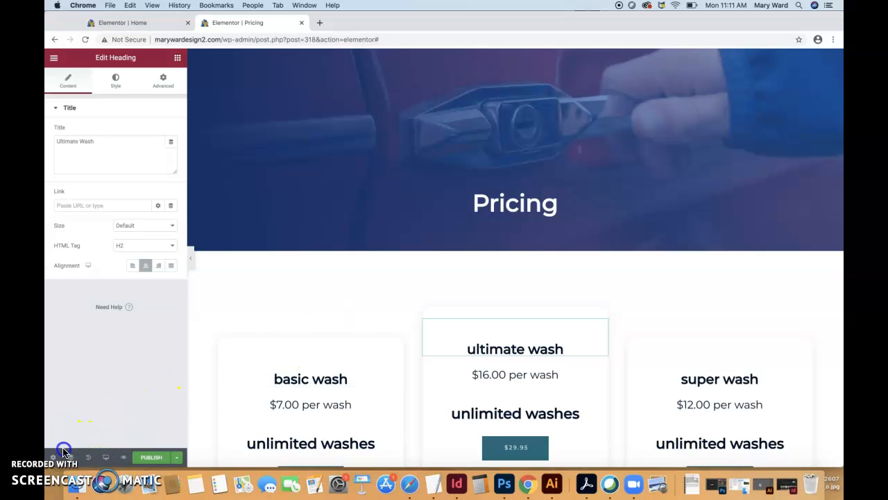
{"action": "scroll", "coordinate": [380, 299], "scroll_direction": "down", "scroll_amount": 8}
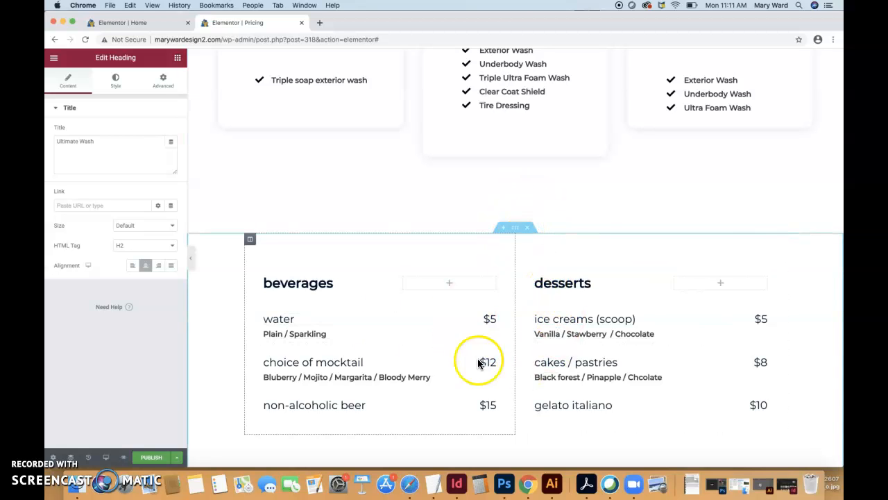
{"action": "scroll", "coordinate": [455, 166], "scroll_direction": "up", "scroll_amount": 10}
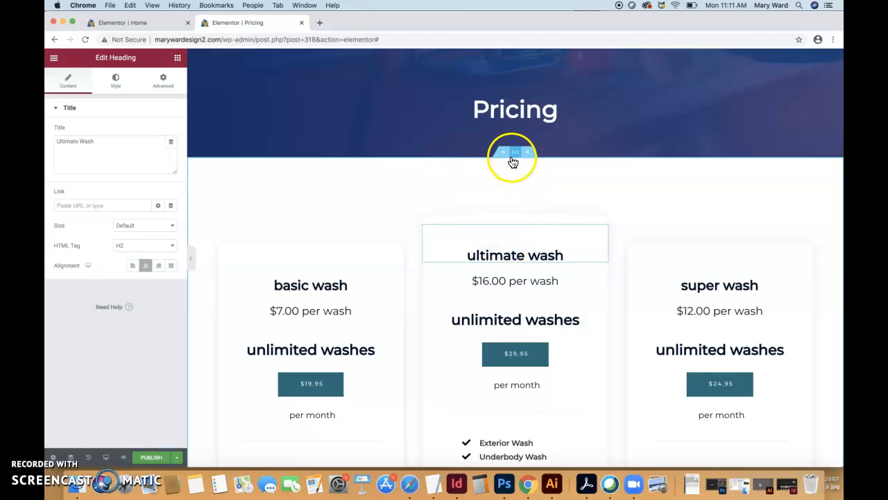
{"action": "scroll", "coordinate": [524, 259], "scroll_direction": "down", "scroll_amount": 8}
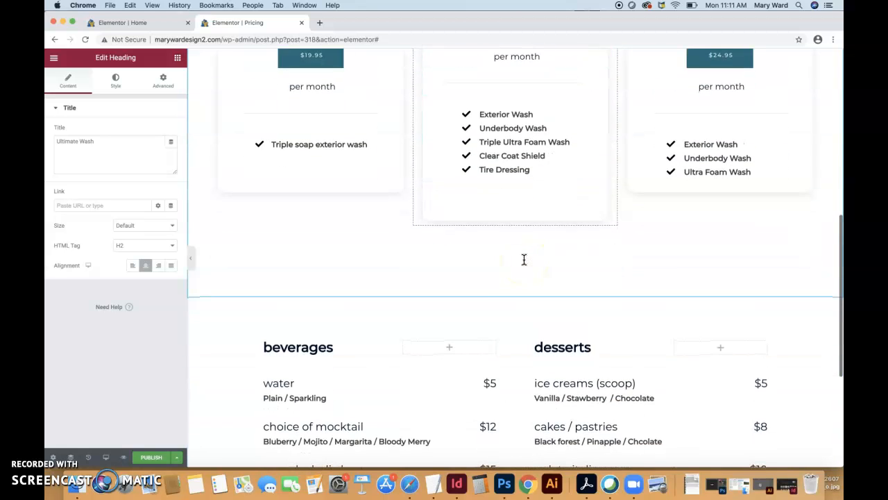
{"action": "mouse_move", "coordinate": [498, 303]}
{"action": "left_click_drag", "start_coordinate": [516, 297], "coordinate": [510, 227]}
{"action": "left_click_drag", "start_coordinate": [510, 142], "coordinate": [505, 304]}
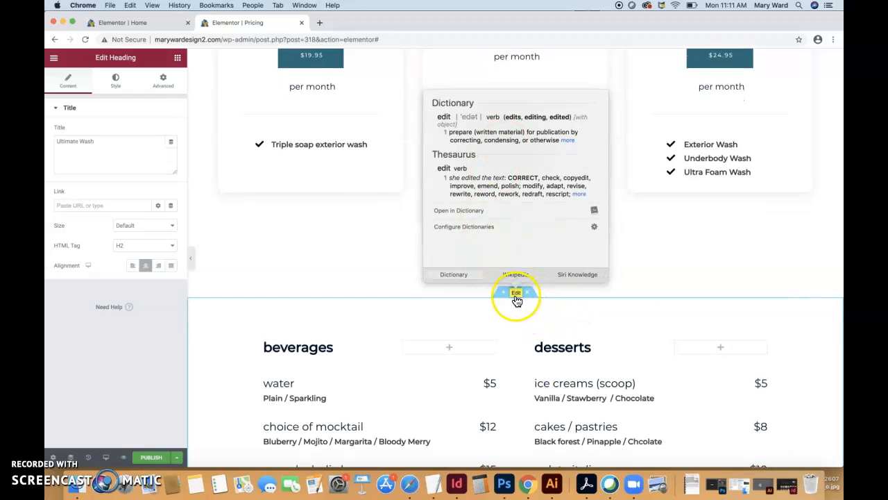
{"action": "left_click", "coordinate": [513, 296]}
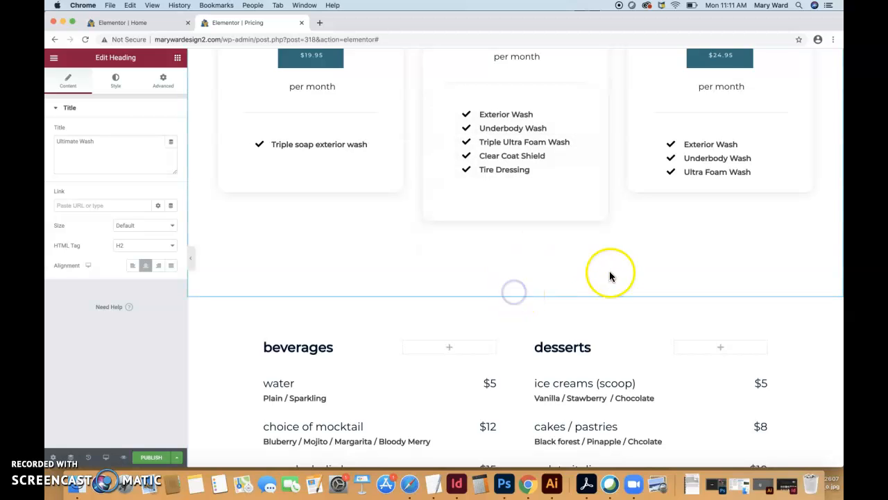
Move the beverages and desserts section directly beneath the "Pricing" banner, above the wash pricing cards
{"action": "left_click_drag", "start_coordinate": [516, 296], "coordinate": [519, 47]}
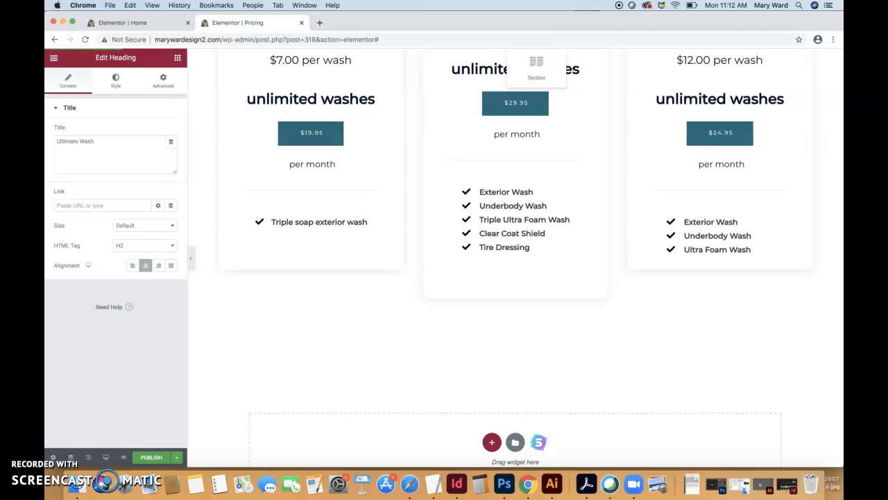
{"action": "left_click_drag", "start_coordinate": [546, 191], "coordinate": [540, 186]}
{"action": "scroll", "coordinate": [535, 186], "scroll_direction": "up", "scroll_amount": 7}
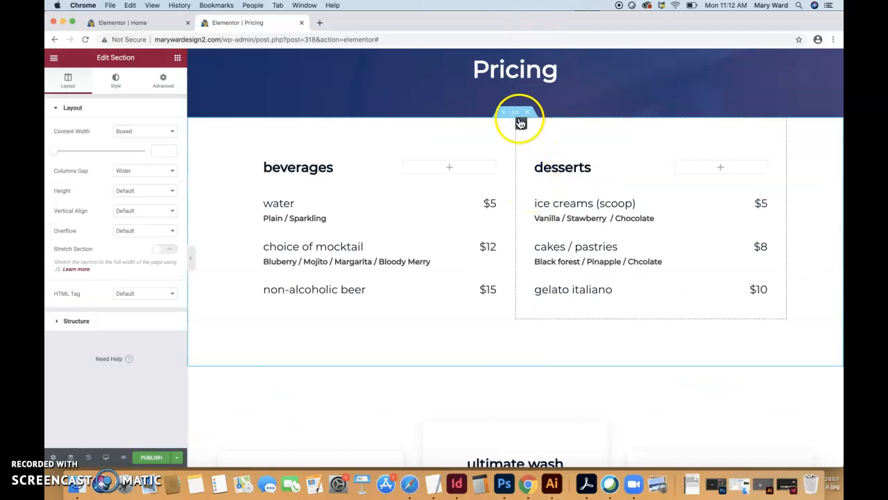
{"action": "left_click", "coordinate": [647, 291]}
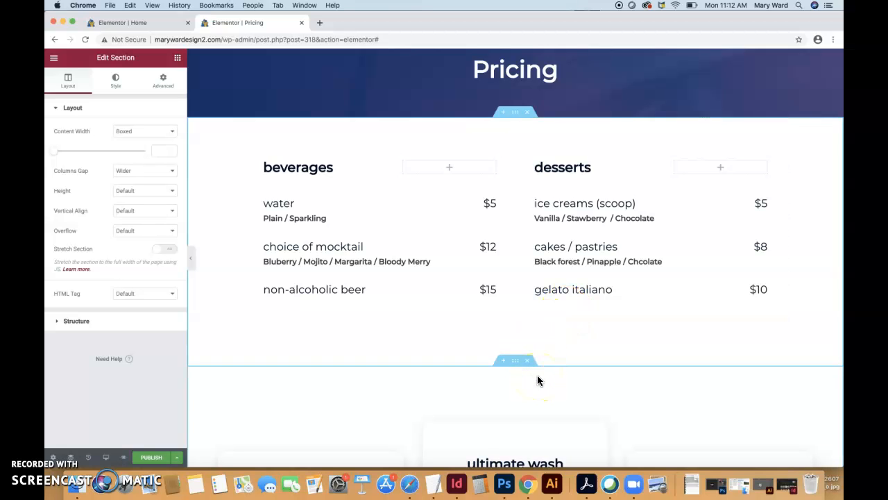
{"action": "left_click", "coordinate": [525, 159]}
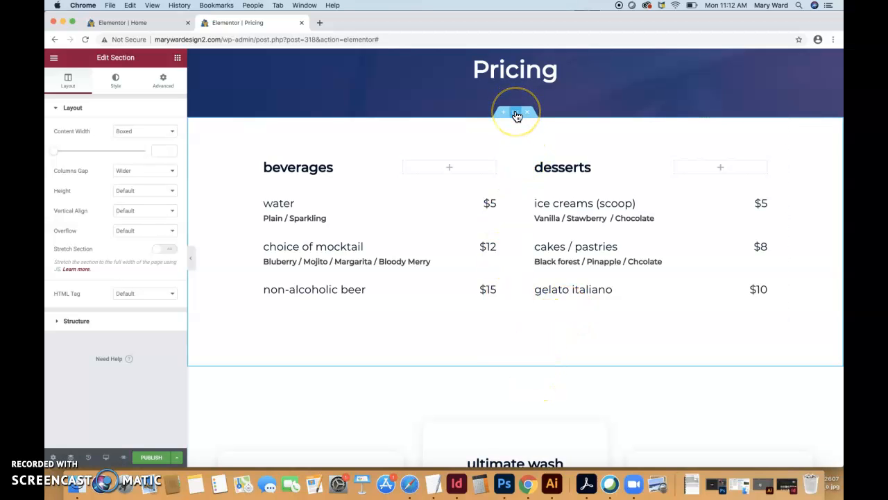
Move the ultimate wash column in front of the basic wash column
{"action": "scroll", "coordinate": [534, 397], "scroll_direction": "down", "scroll_amount": 10}
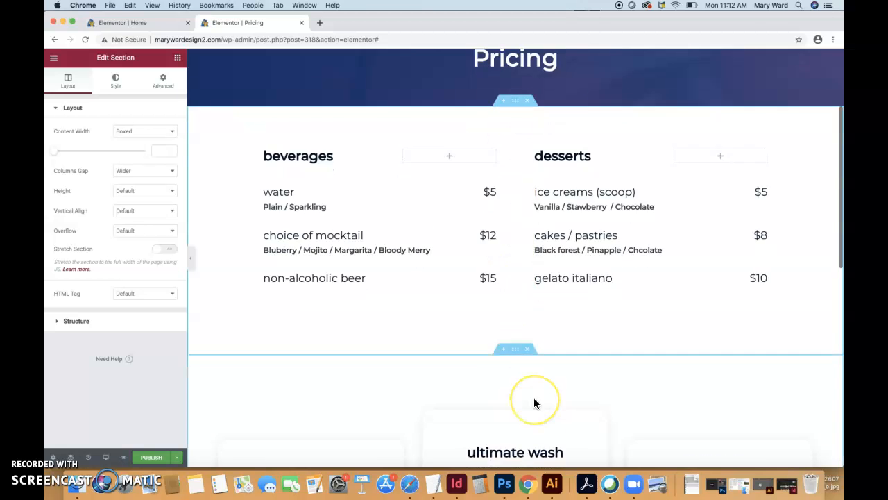
{"action": "left_click", "coordinate": [401, 235]}
{"action": "scroll", "coordinate": [640, 254], "scroll_direction": "up", "scroll_amount": 2}
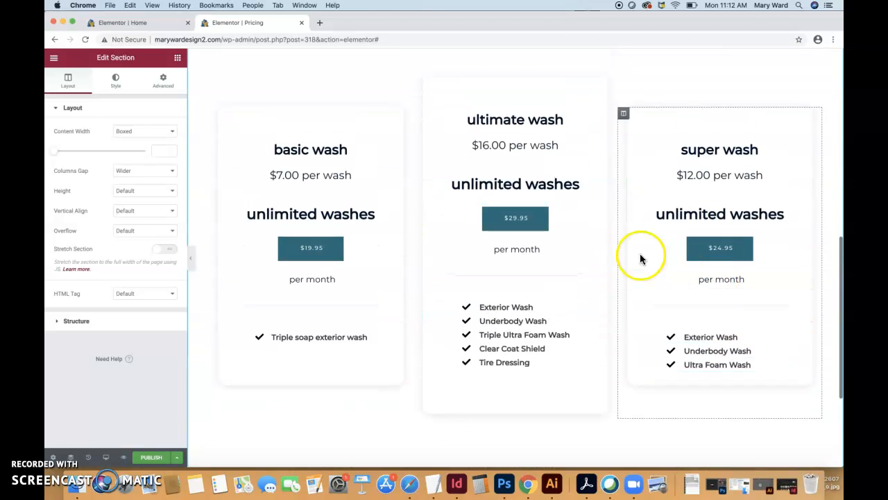
{"action": "left_click", "coordinate": [504, 76]}
{"action": "left_click", "coordinate": [510, 78]}
{"action": "left_click", "coordinate": [508, 97]}
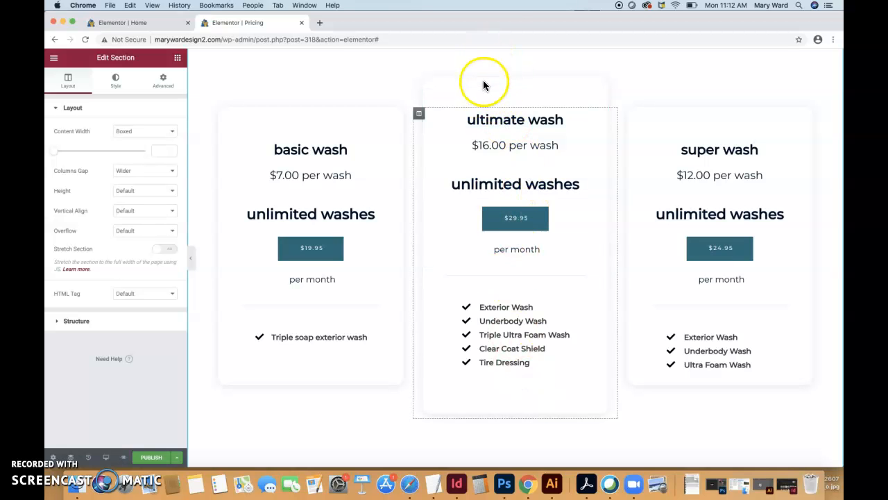
{"action": "left_click_drag", "start_coordinate": [490, 80], "coordinate": [601, 84]}
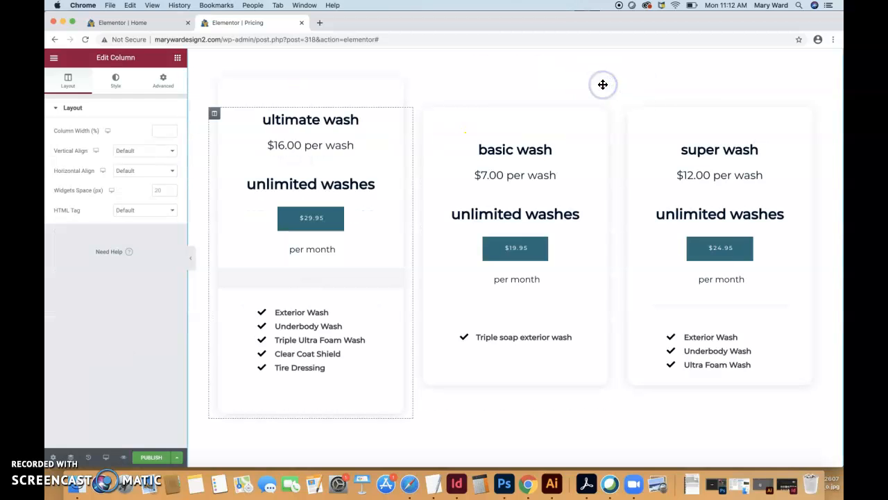
Return the ultimate wash column to its place between the basic wash and super wash columns
{"action": "left_click", "coordinate": [446, 89]}
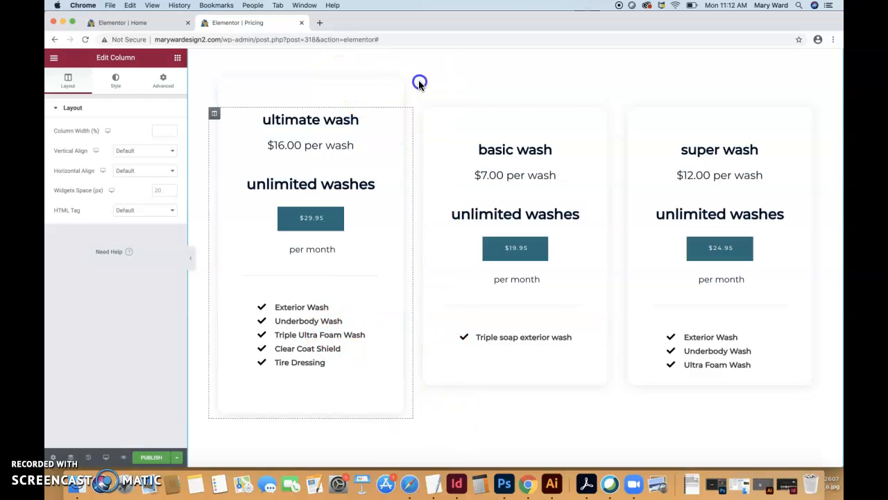
{"action": "left_click_drag", "start_coordinate": [214, 113], "coordinate": [484, 115]}
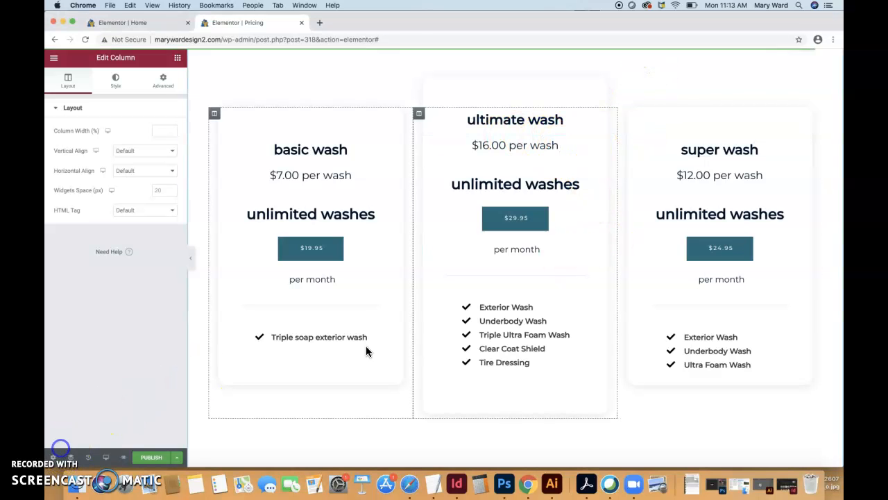
{"action": "scroll", "coordinate": [385, 287], "scroll_direction": "up", "scroll_amount": 10}
{"action": "scroll", "coordinate": [385, 290], "scroll_direction": "up", "scroll_amount": 3}
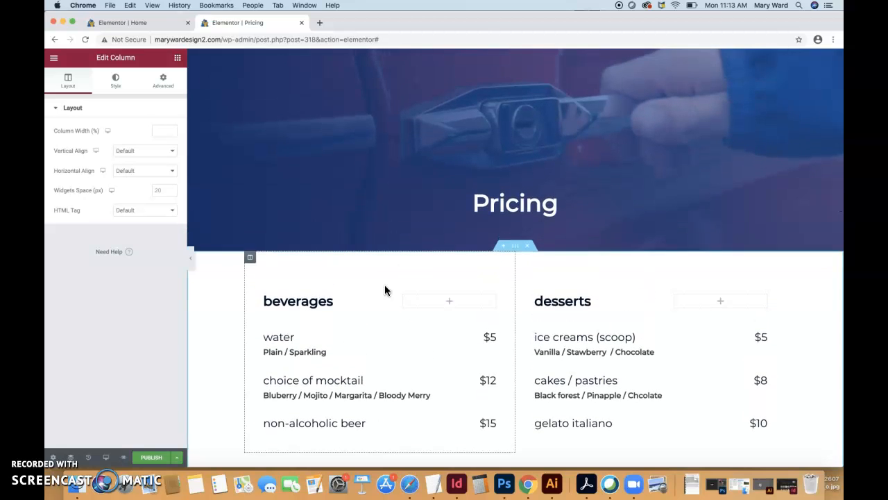
Check the sections of the Pricing page and publish it
{"action": "scroll", "coordinate": [384, 290], "scroll_direction": "down", "scroll_amount": 15}
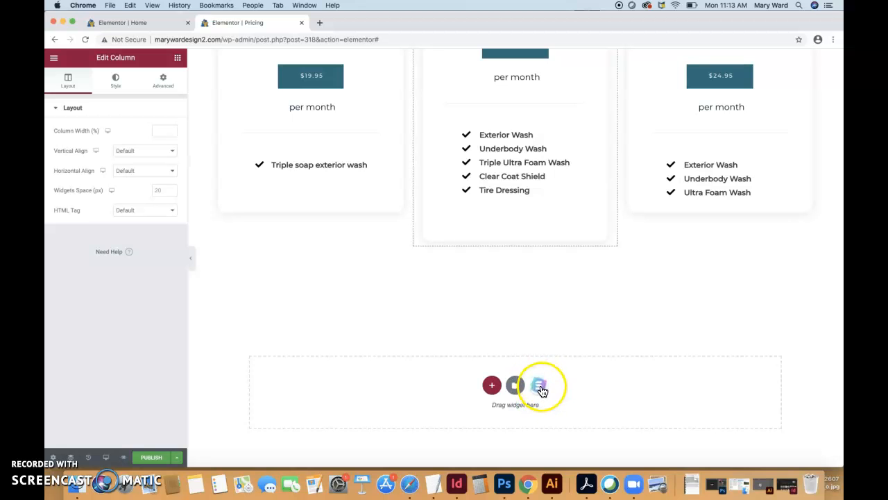
{"action": "scroll", "coordinate": [545, 302], "scroll_direction": "up", "scroll_amount": 10}
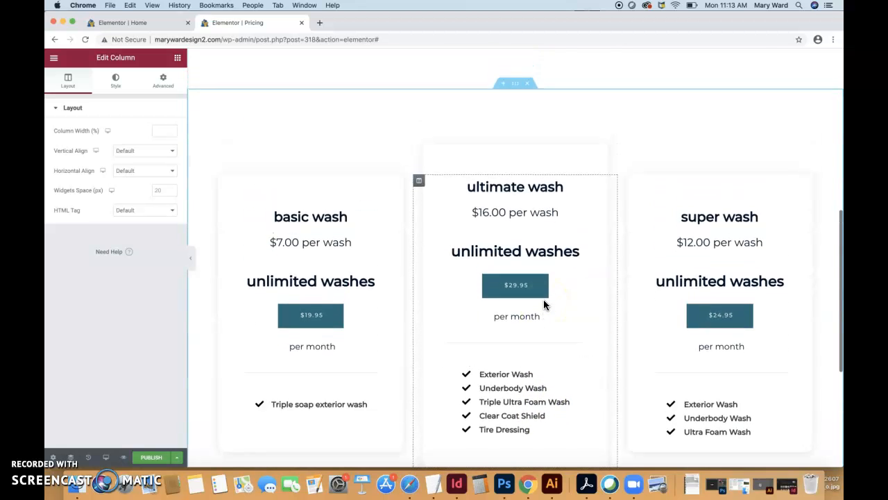
{"action": "scroll", "coordinate": [543, 303], "scroll_direction": "up", "scroll_amount": 8}
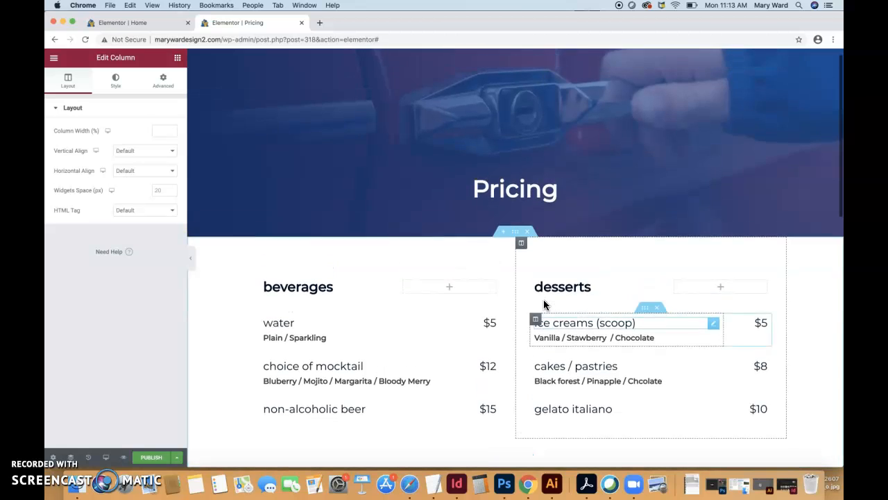
{"action": "left_click", "coordinate": [292, 362]}
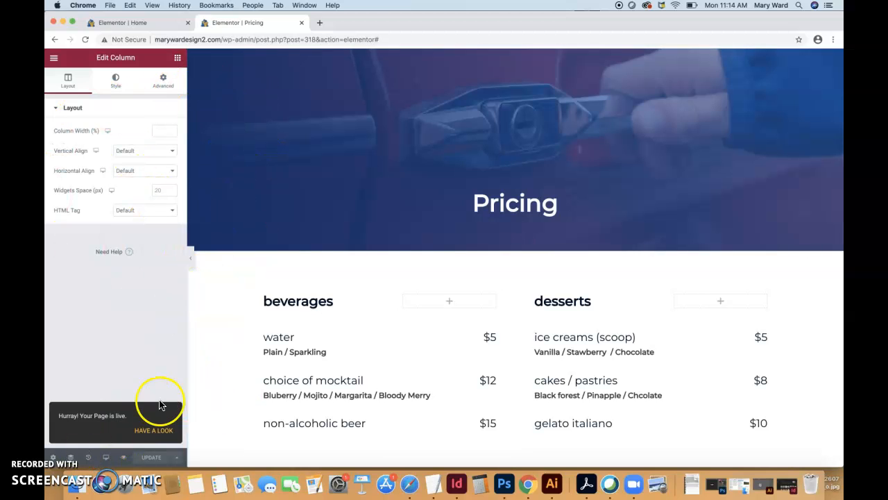
Open the preview of the published Pricing page and examine its header, banner and price lists against the editor
{"action": "left_click", "coordinate": [125, 461]}
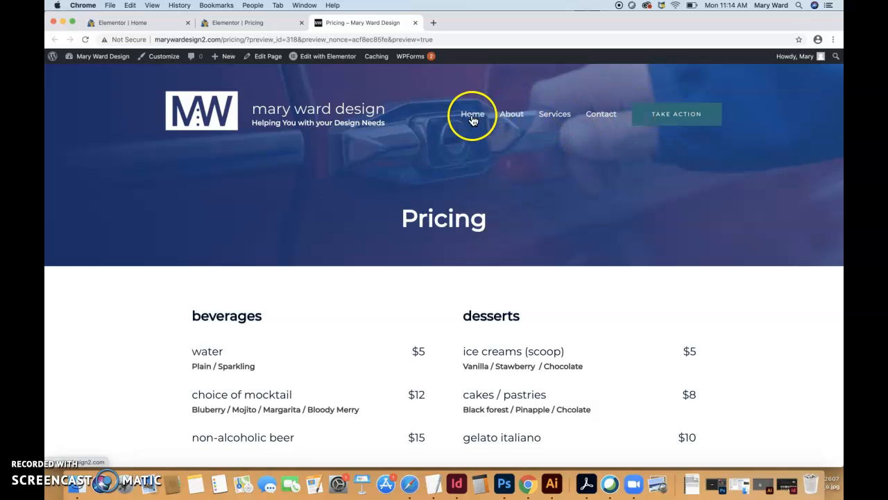
{"action": "scroll", "coordinate": [446, 252], "scroll_direction": "down", "scroll_amount": 1}
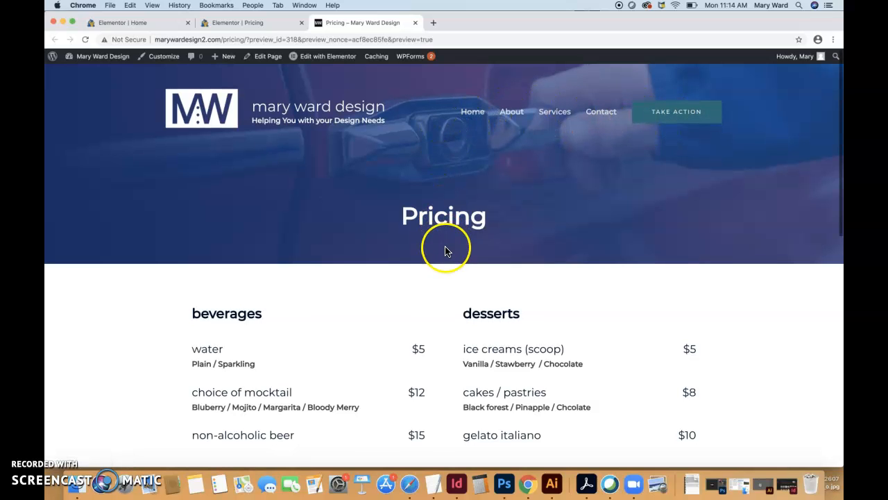
{"action": "left_click", "coordinate": [238, 23]}
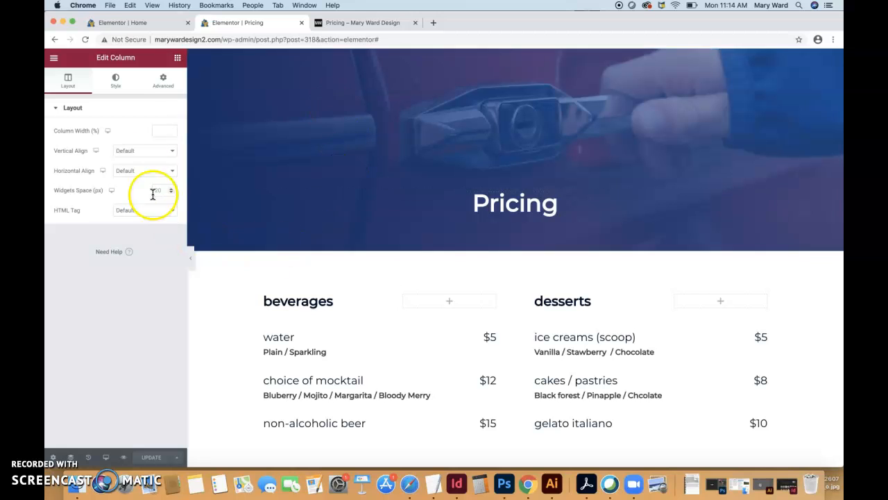
{"action": "left_click", "coordinate": [364, 23]}
{"action": "scroll", "coordinate": [416, 286], "scroll_direction": "down", "scroll_amount": 12}
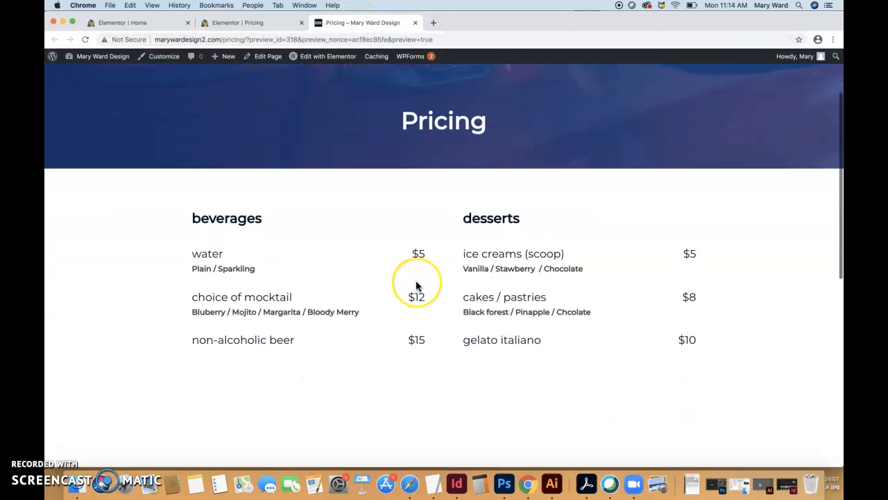
{"action": "scroll", "coordinate": [417, 286], "scroll_direction": "up", "scroll_amount": 15}
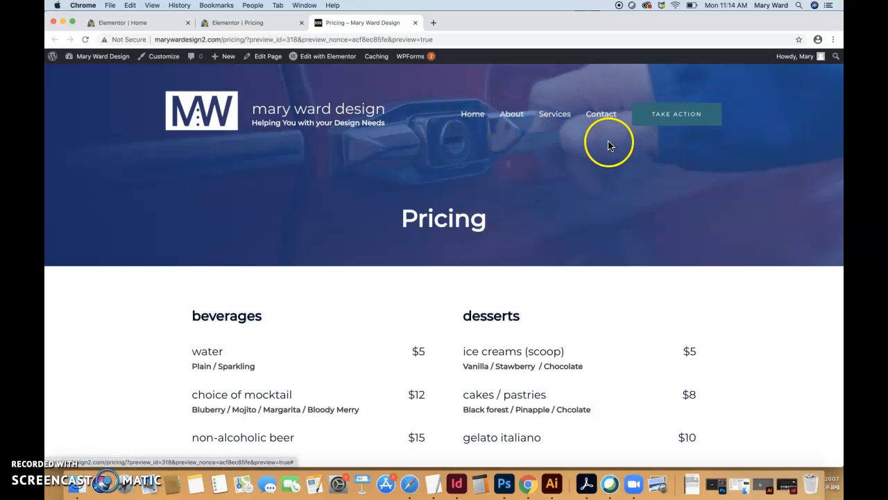
Compare the Pricing page in the editor with its preview, including the price lists and the wash pricing cards
{"action": "left_click", "coordinate": [250, 25]}
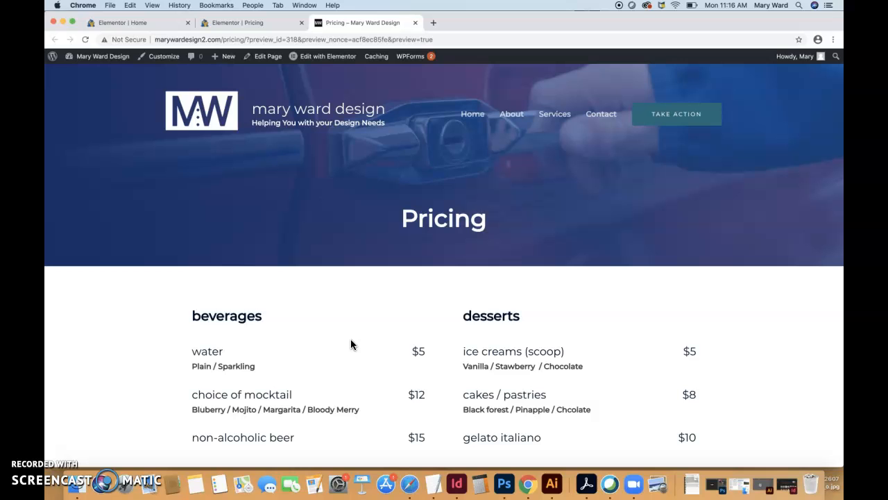
{"action": "left_click", "coordinate": [267, 28]}
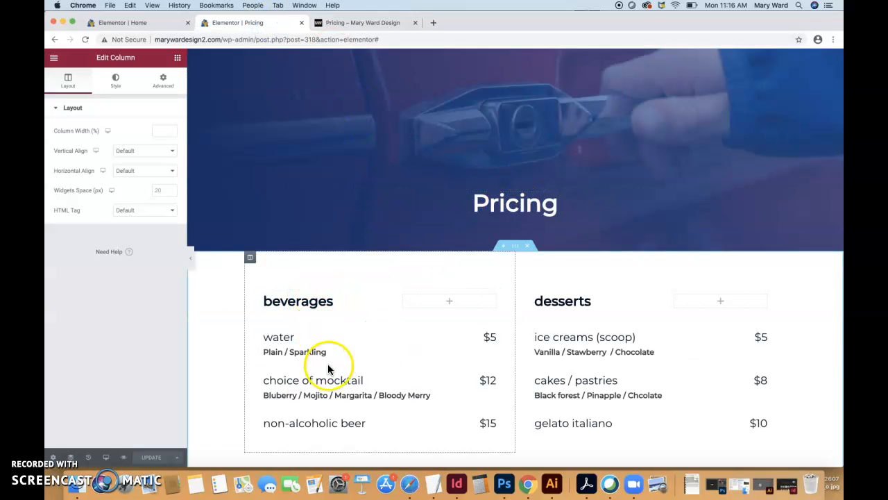
{"action": "left_click", "coordinate": [360, 21]}
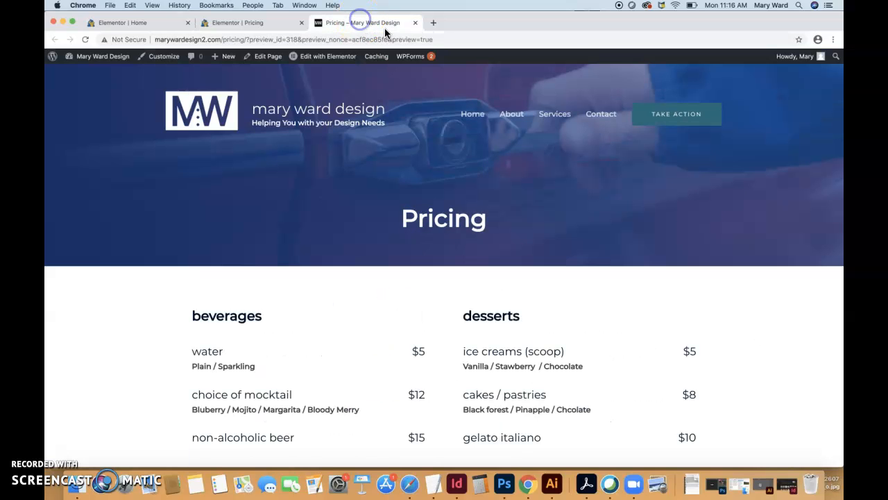
{"action": "left_click", "coordinate": [268, 28]}
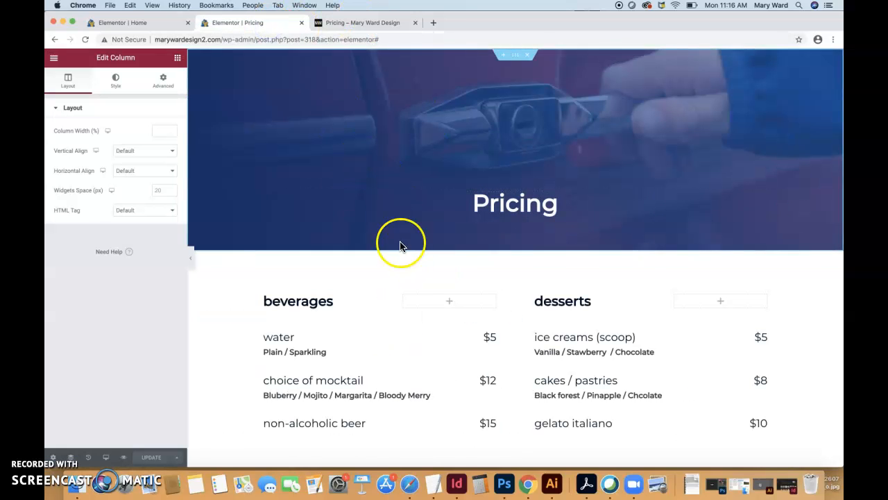
{"action": "scroll", "coordinate": [501, 370], "scroll_direction": "down", "scroll_amount": 10}
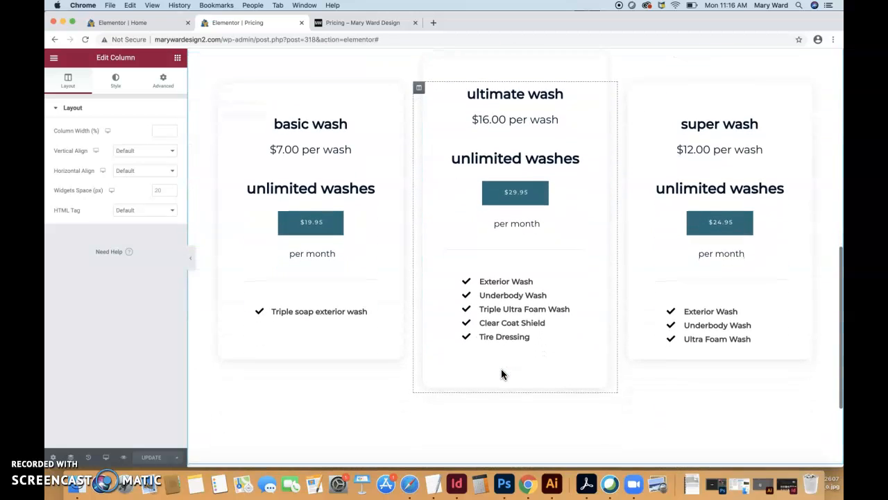
{"action": "scroll", "coordinate": [501, 368], "scroll_direction": "up", "scroll_amount": 10}
{"action": "left_click", "coordinate": [351, 22]}
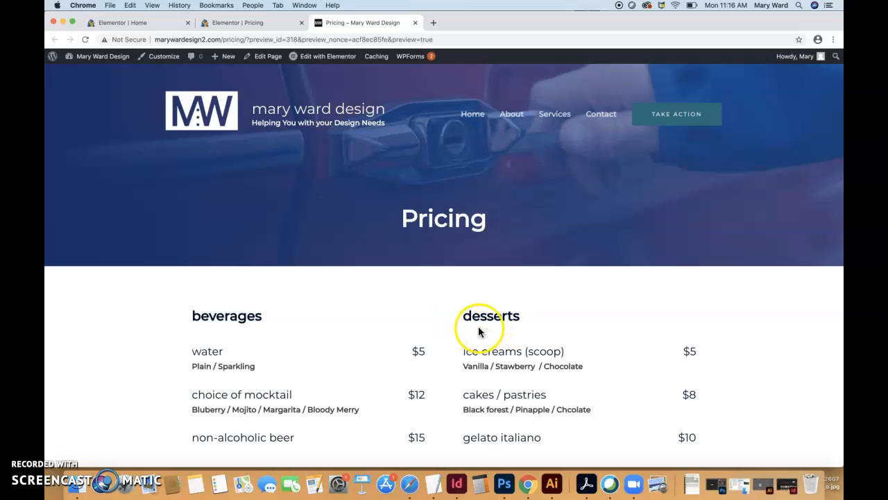
{"action": "scroll", "coordinate": [409, 287], "scroll_direction": "down", "scroll_amount": 1}
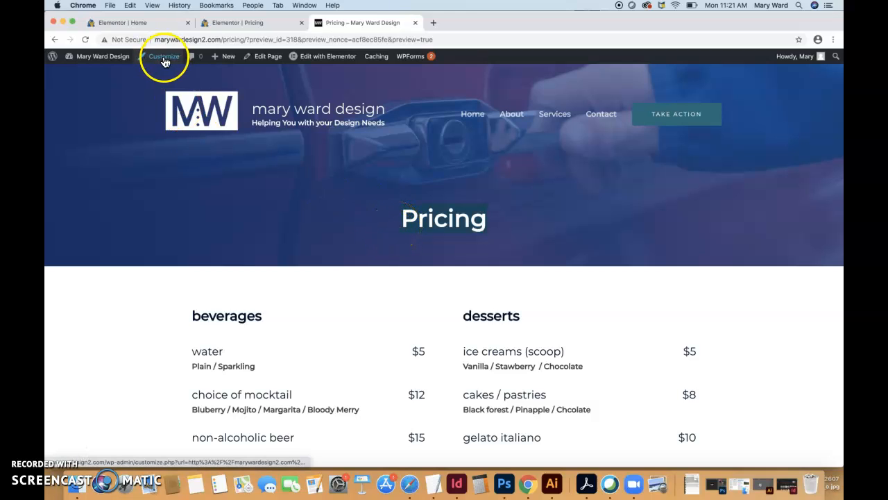
Open the site customizer from the Pricing page preview and bring up the Navigation menu for editing
{"action": "mouse_move", "coordinate": [314, 63]}
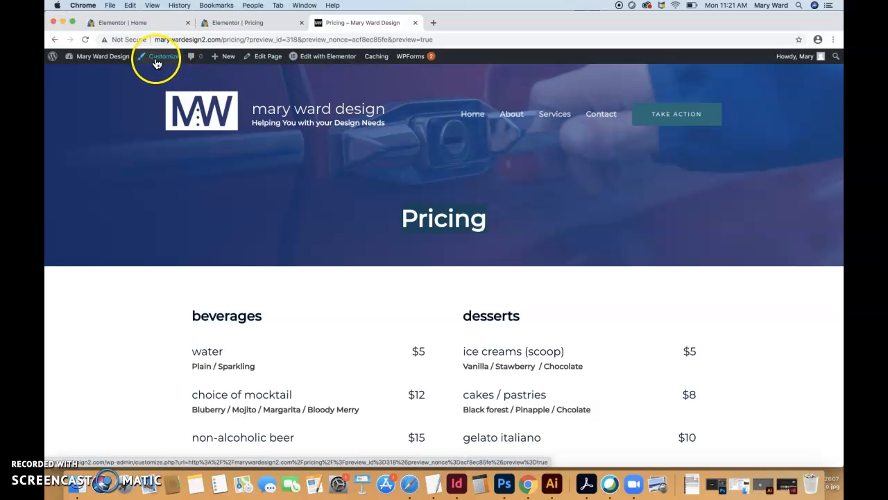
{"action": "mouse_move", "coordinate": [113, 64]}
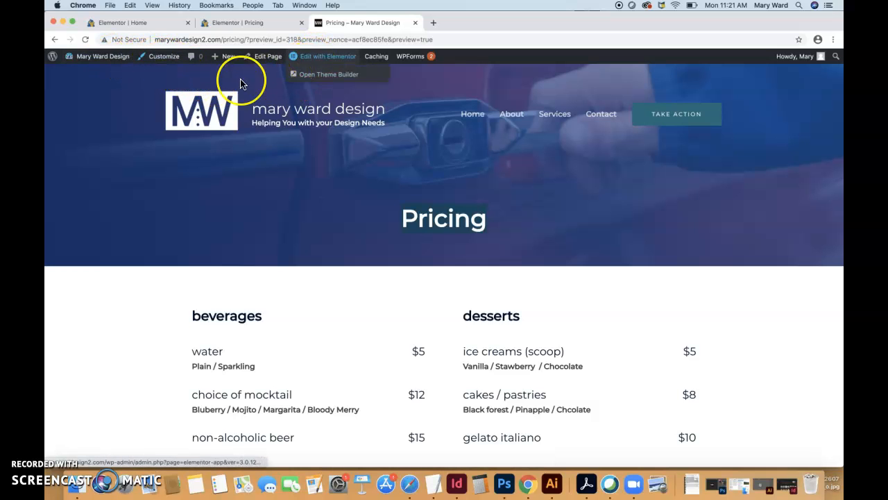
{"action": "left_click", "coordinate": [162, 60]}
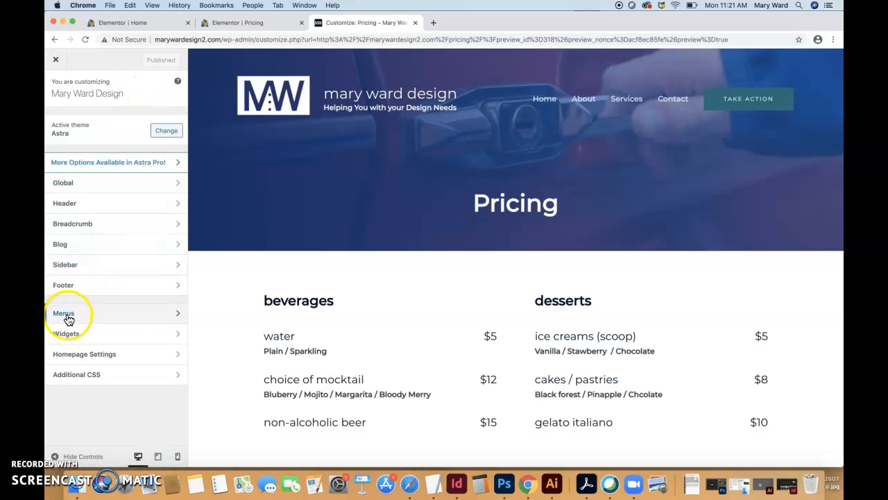
{"action": "left_click", "coordinate": [68, 318]}
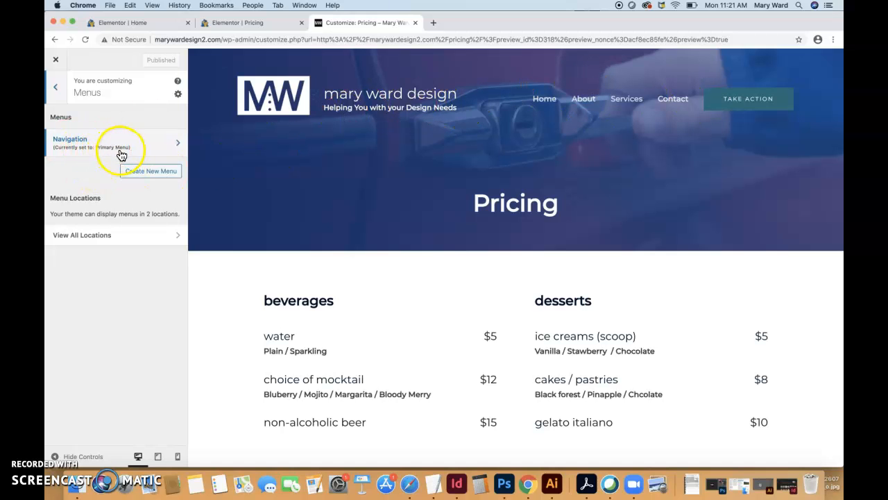
{"action": "scroll", "coordinate": [352, 371], "scroll_direction": "down", "scroll_amount": 10}
{"action": "scroll", "coordinate": [352, 374], "scroll_direction": "up", "scroll_amount": 10}
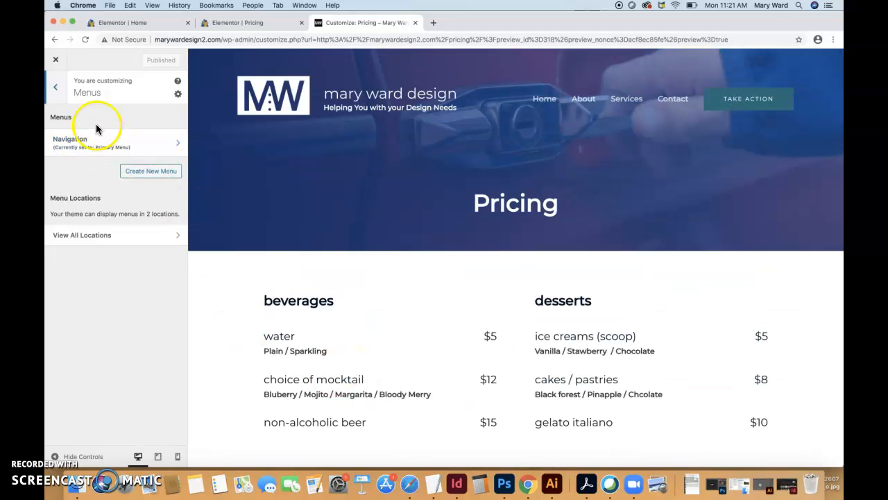
{"action": "left_click", "coordinate": [75, 141]}
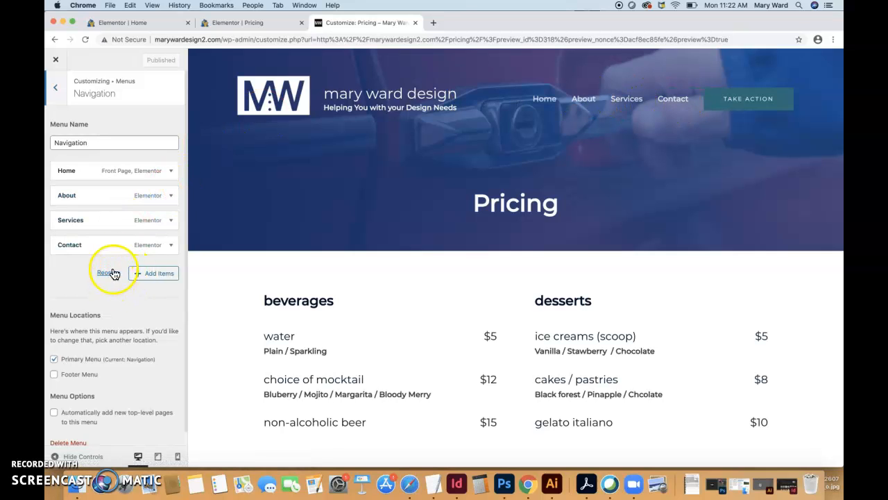
Add the Pricing page to the Navigation menu, look through the other item types, and publish the change
{"action": "left_click", "coordinate": [154, 278]}
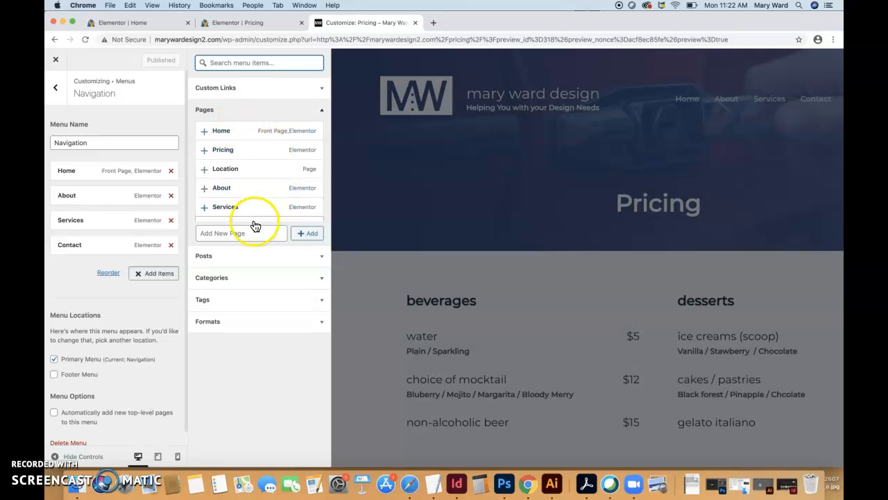
{"action": "left_click", "coordinate": [226, 153]}
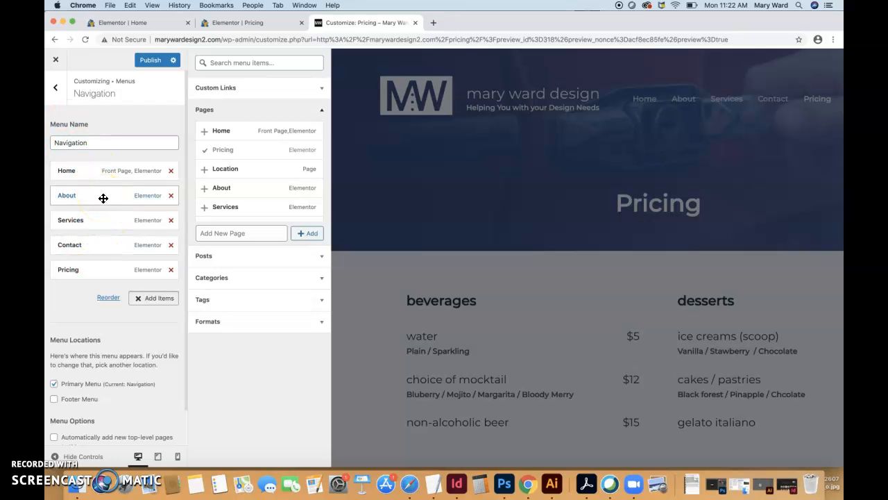
{"action": "left_click", "coordinate": [321, 256]}
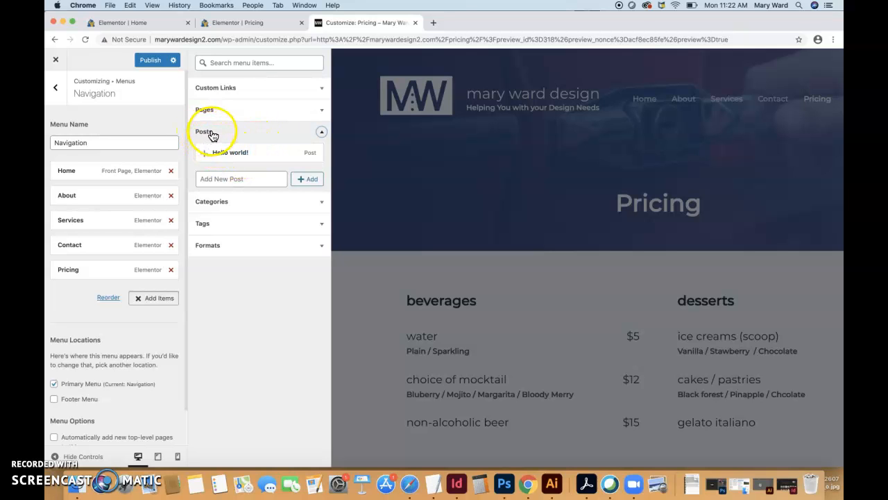
{"action": "left_click", "coordinate": [317, 202]}
{"action": "left_click", "coordinate": [317, 203]}
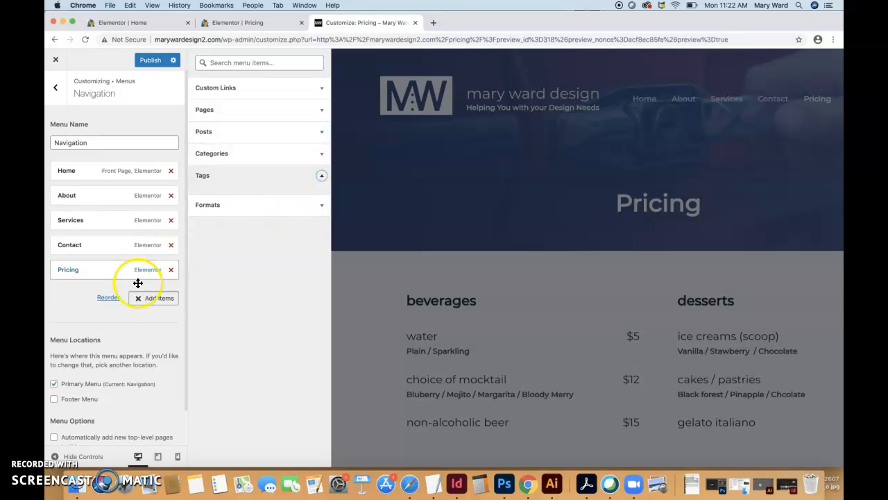
{"action": "left_click", "coordinate": [149, 64]}
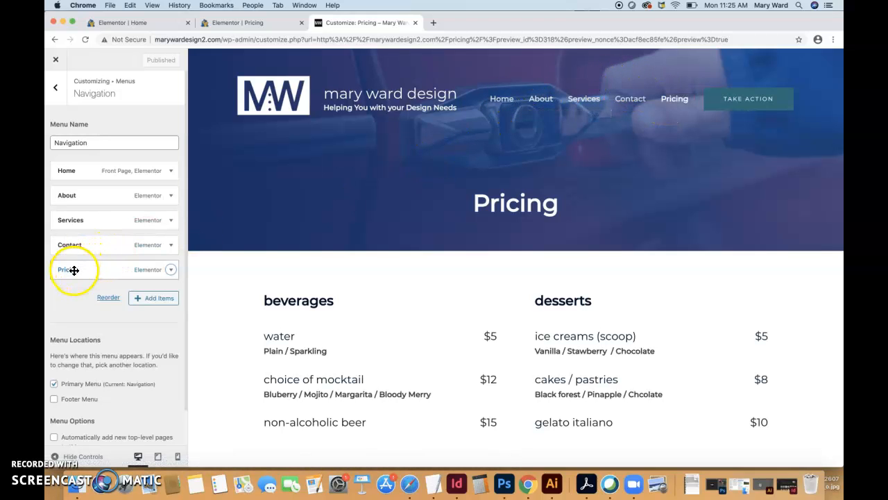
Examine the navigation label options of the Pricing menu item and collapse them again
{"action": "left_click", "coordinate": [170, 270]}
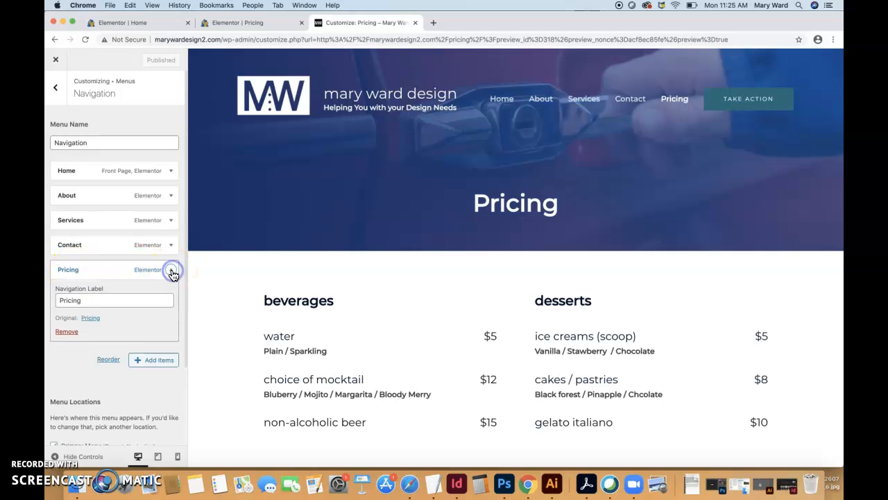
{"action": "left_click", "coordinate": [172, 271]}
{"action": "left_click", "coordinate": [171, 271]}
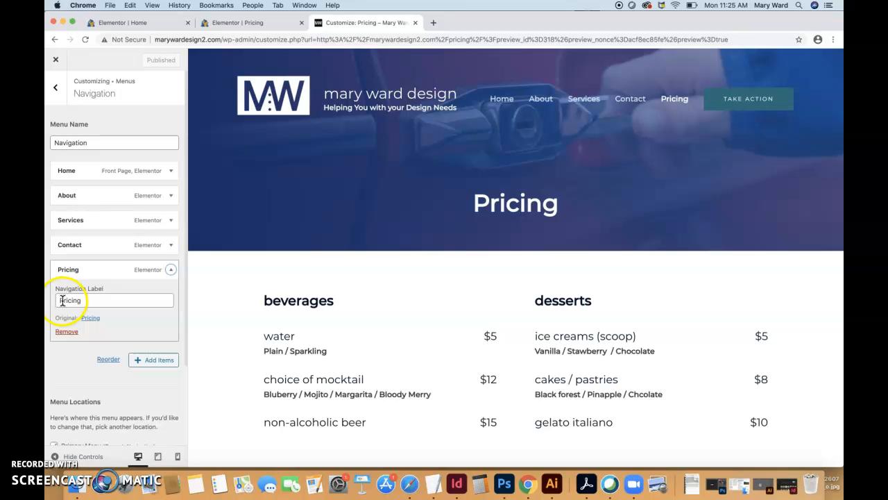
{"action": "left_click", "coordinate": [171, 271]}
{"action": "left_click", "coordinate": [171, 272]}
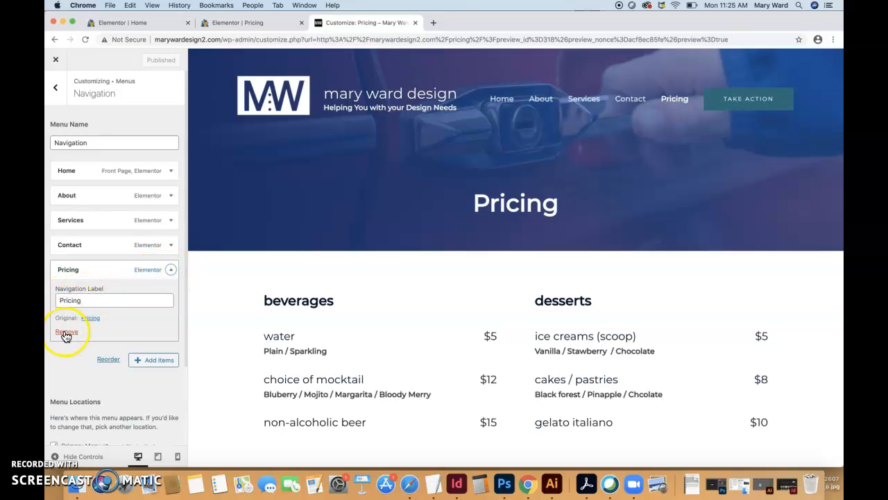
{"action": "left_click", "coordinate": [172, 271]}
Reorder the Navigation menu items to Home, Services, Pricing, About, Contact
{"action": "left_click_drag", "start_coordinate": [73, 271], "coordinate": [70, 191]}
{"action": "left_click", "coordinate": [70, 295]}
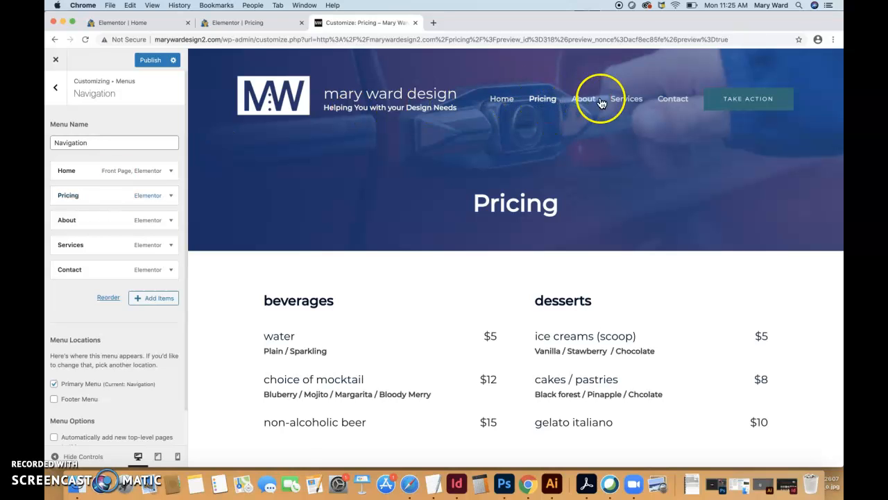
{"action": "left_click_drag", "start_coordinate": [75, 244], "coordinate": [71, 220]}
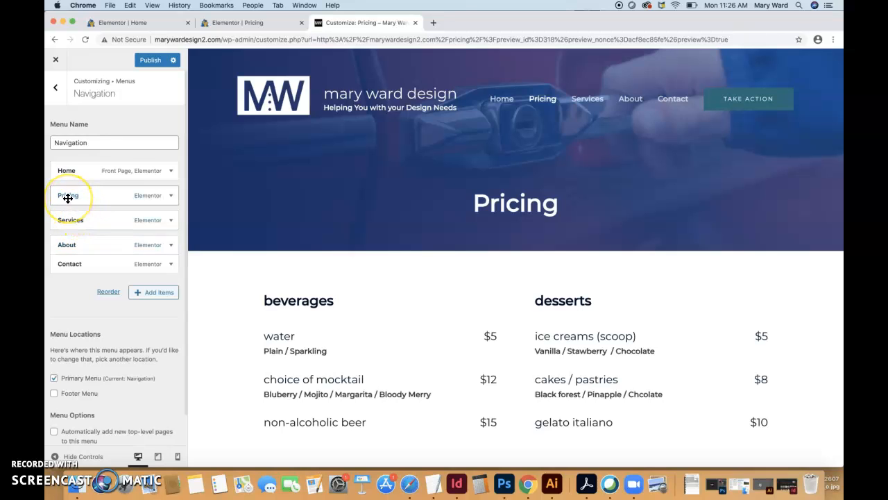
{"action": "mouse_move", "coordinate": [71, 196]}
{"action": "left_mouse_down"}
{"action": "mouse_move", "coordinate": [70, 220]}
{"action": "mouse_move", "coordinate": [68, 203]}
{"action": "left_mouse_up"}
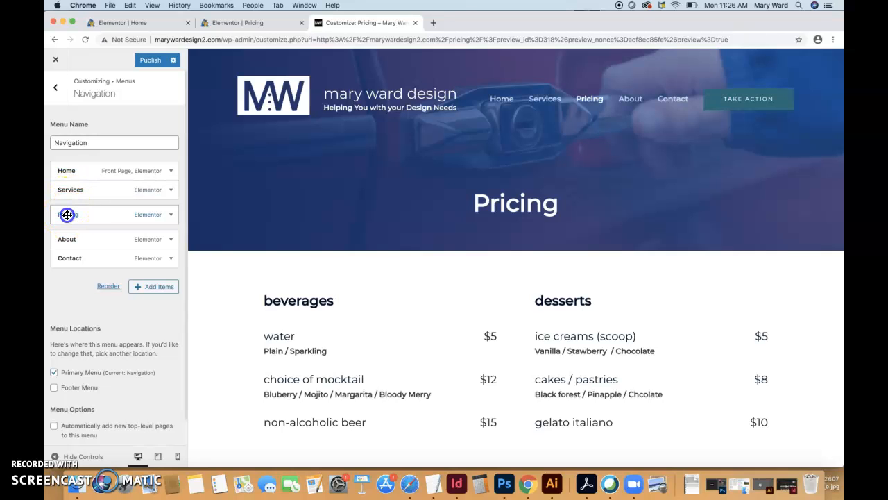
Nest Pricing as a sub-item under Services and check the Services dropdown in the page preview
{"action": "left_click_drag", "start_coordinate": [67, 215], "coordinate": [78, 210]}
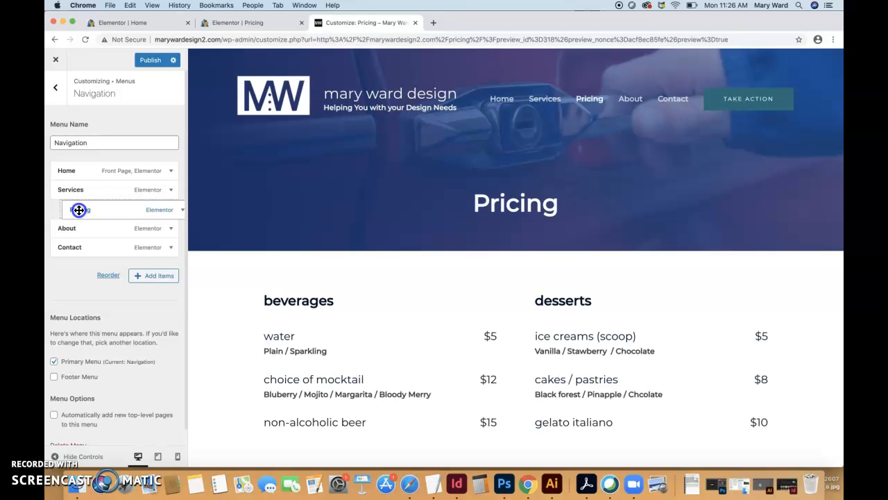
{"action": "left_click_drag", "start_coordinate": [67, 210], "coordinate": [76, 210]}
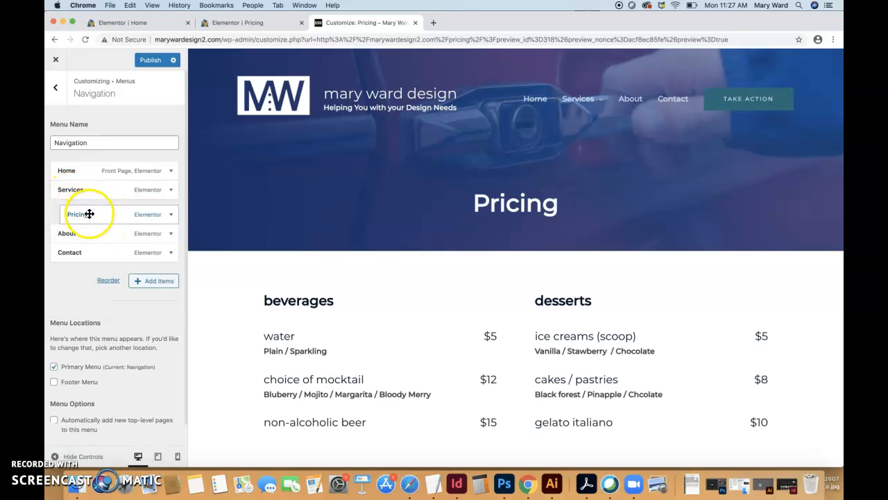
{"action": "mouse_move", "coordinate": [585, 99]}
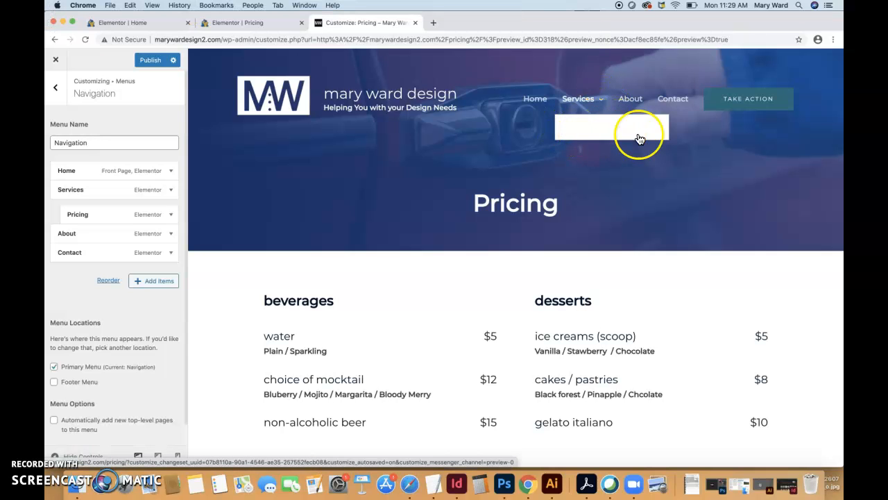
Leave the menu settings and open the Transparent Header settings of the site header
{"action": "left_click", "coordinate": [56, 91]}
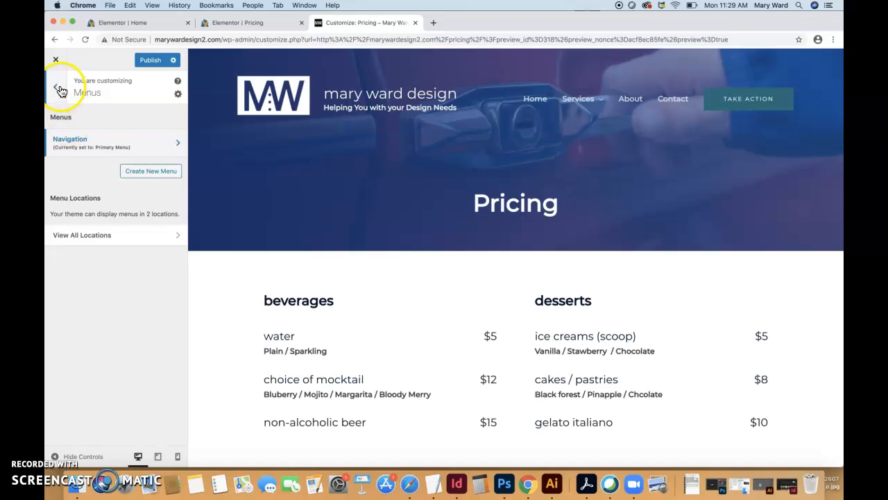
{"action": "left_click", "coordinate": [58, 91]}
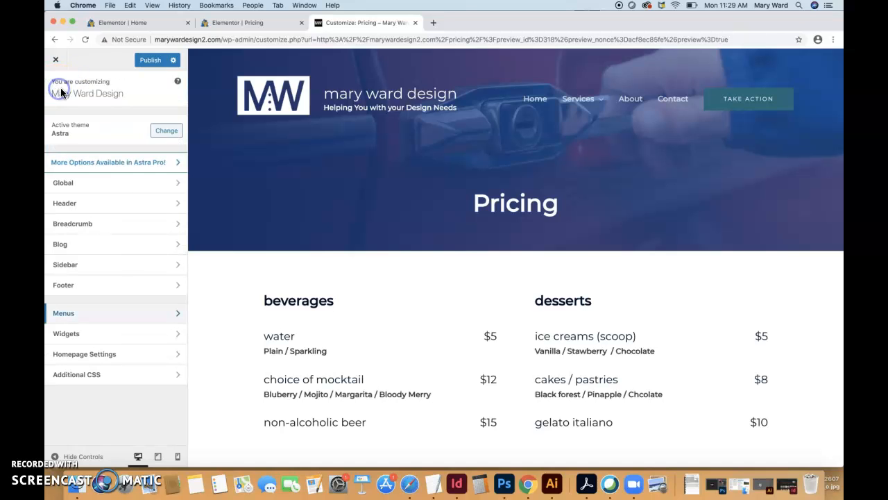
{"action": "left_click", "coordinate": [86, 206]}
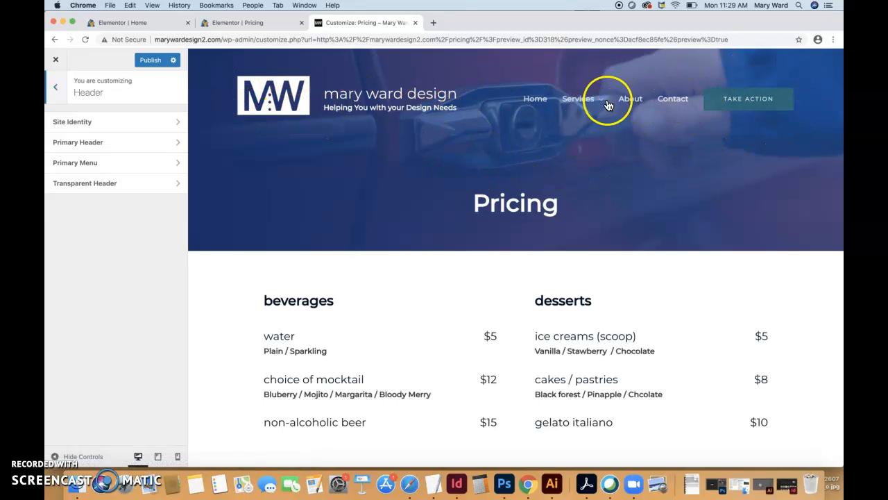
{"action": "left_click", "coordinate": [123, 186]}
{"action": "left_click", "coordinate": [125, 213]}
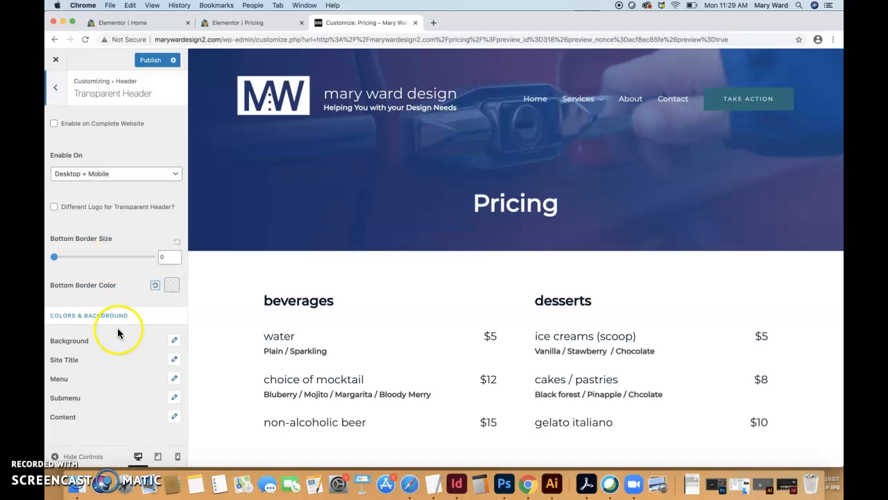
Try a red background overlay color on the transparent header and reset it to the default
{"action": "left_click", "coordinate": [170, 341]}
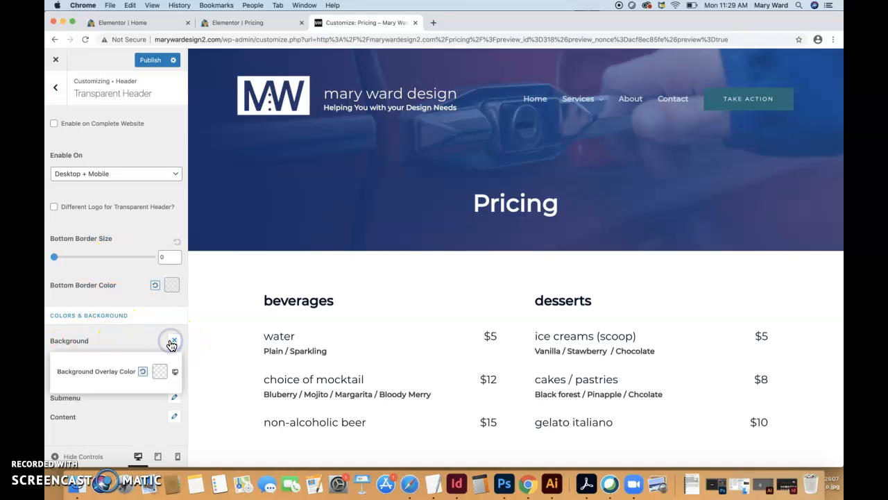
{"action": "left_click", "coordinate": [161, 372]}
{"action": "left_click", "coordinate": [167, 394]}
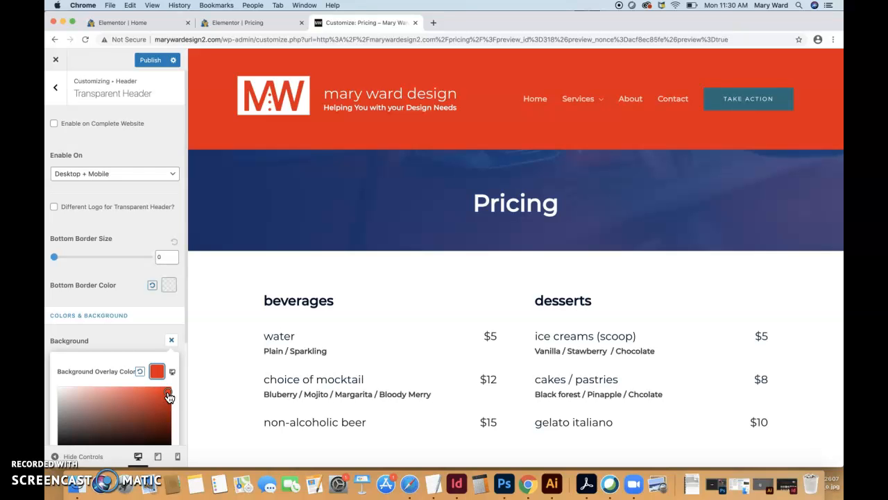
{"action": "left_click", "coordinate": [140, 371]}
{"action": "left_click", "coordinate": [137, 344]}
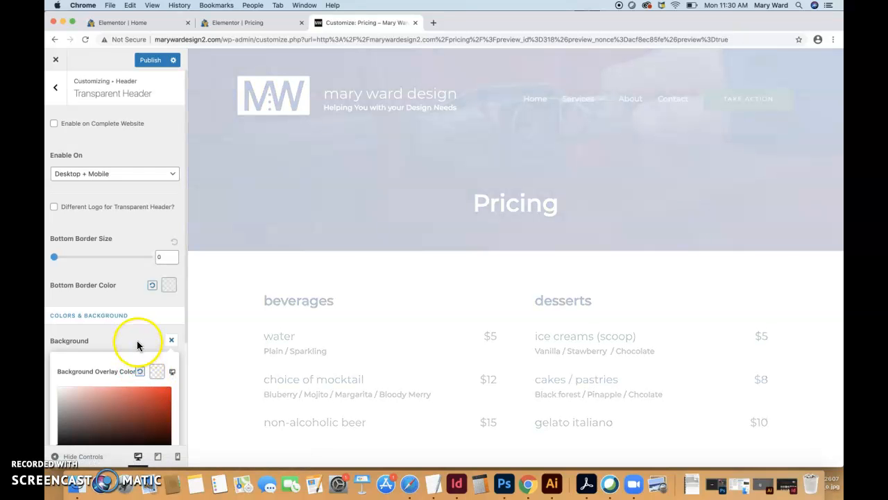
{"action": "left_click", "coordinate": [138, 371]}
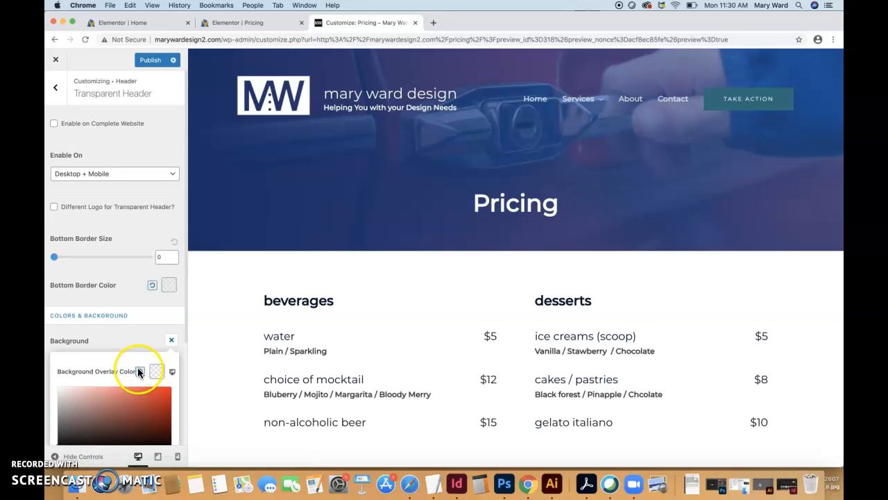
Set the transparent header's submenu link and text color to black (#000000) and check the Services dropdown in the preview
{"action": "left_click", "coordinate": [134, 341]}
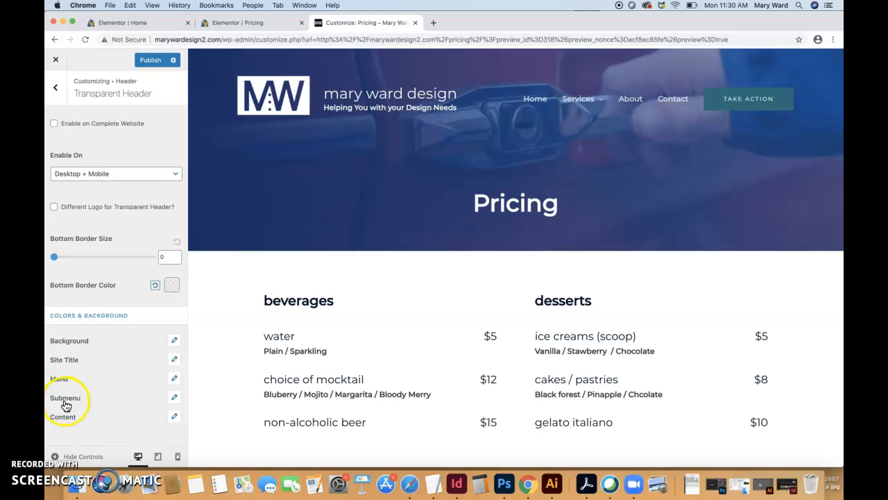
{"action": "left_click", "coordinate": [175, 400]}
{"action": "scroll", "coordinate": [124, 399], "scroll_direction": "down", "scroll_amount": 2}
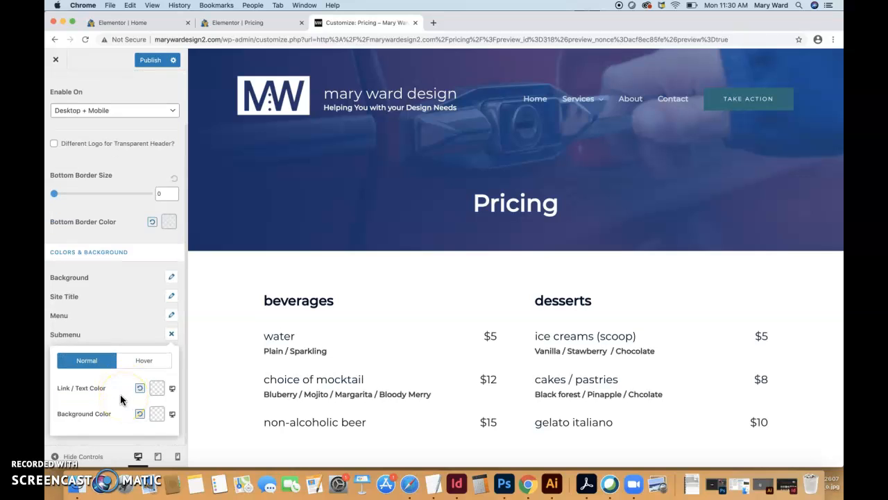
{"action": "left_click", "coordinate": [157, 389]}
{"action": "scroll", "coordinate": [129, 402], "scroll_direction": "down", "scroll_amount": 2}
{"action": "left_click_drag", "start_coordinate": [131, 406], "coordinate": [59, 407]}
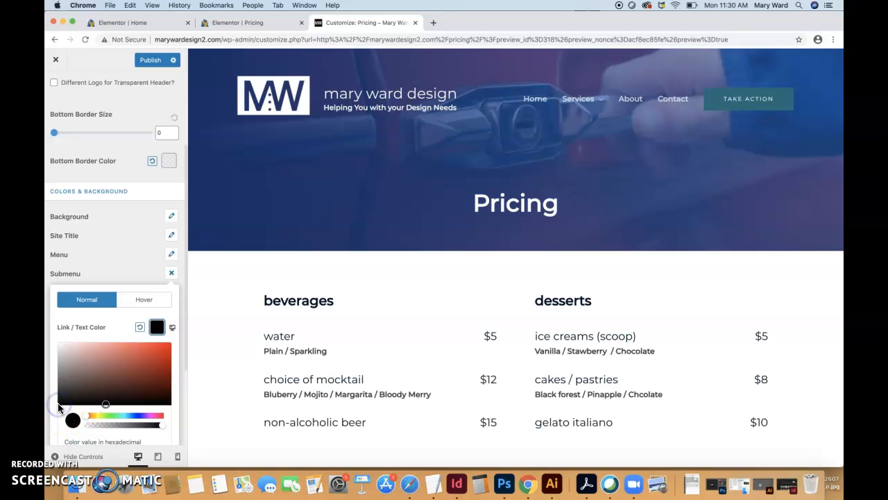
{"action": "scroll", "coordinate": [82, 406], "scroll_direction": "down", "scroll_amount": 4}
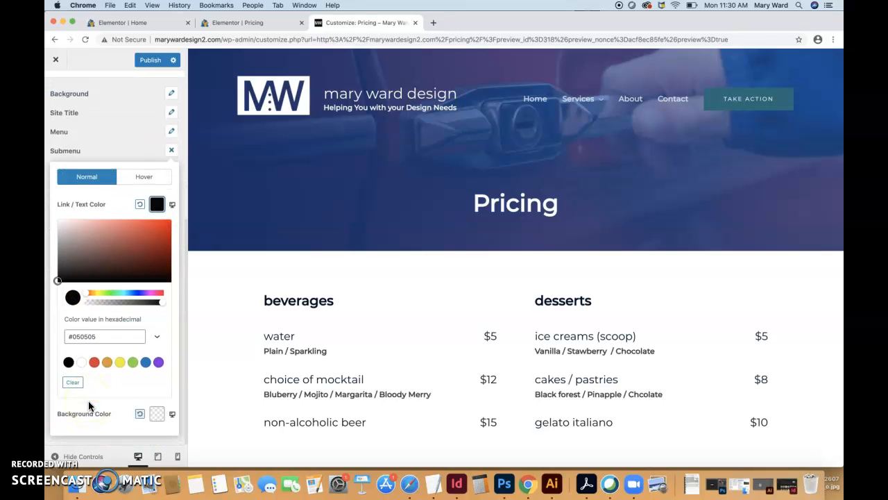
{"action": "left_click", "coordinate": [68, 362]}
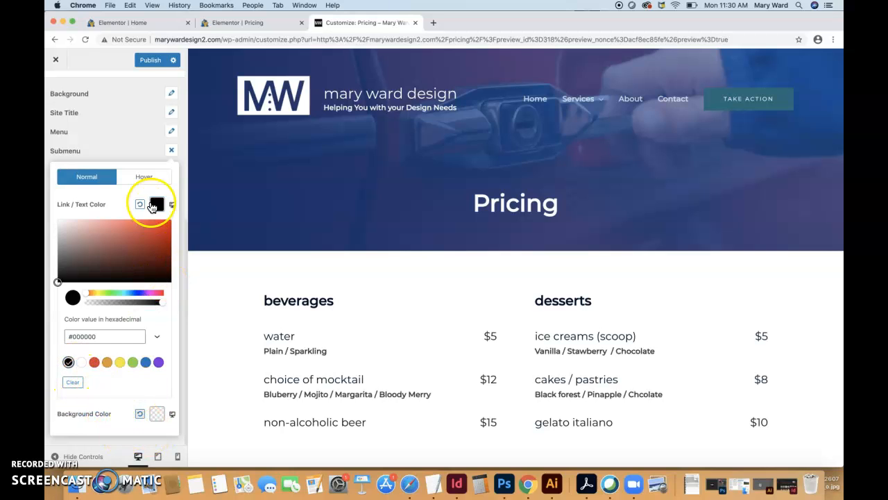
{"action": "left_click", "coordinate": [124, 444]}
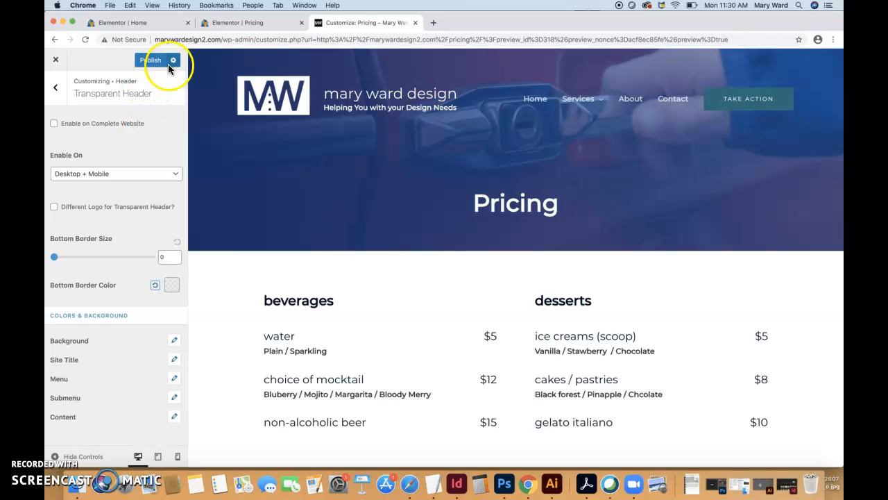
{"action": "mouse_move", "coordinate": [589, 99]}
Leave the header settings and move Pricing out from under Services to a top-level item at the end of the Navigation menu
{"action": "left_click", "coordinate": [56, 90]}
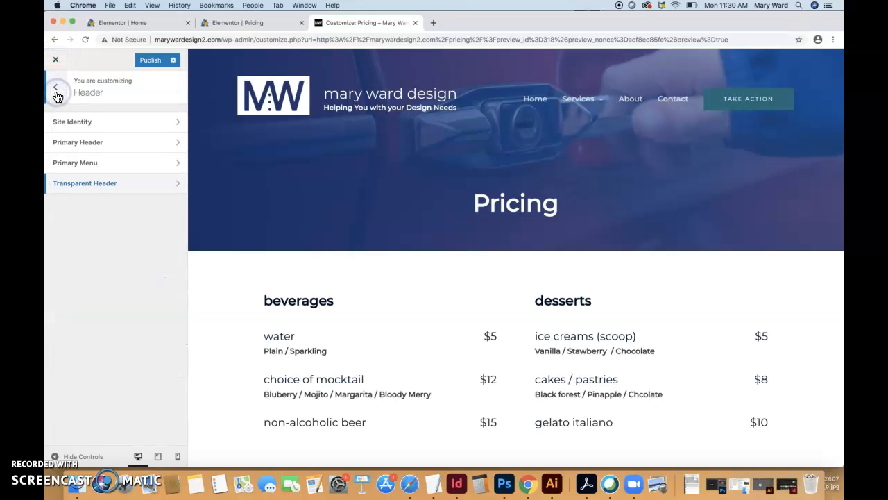
{"action": "left_click", "coordinate": [90, 167]}
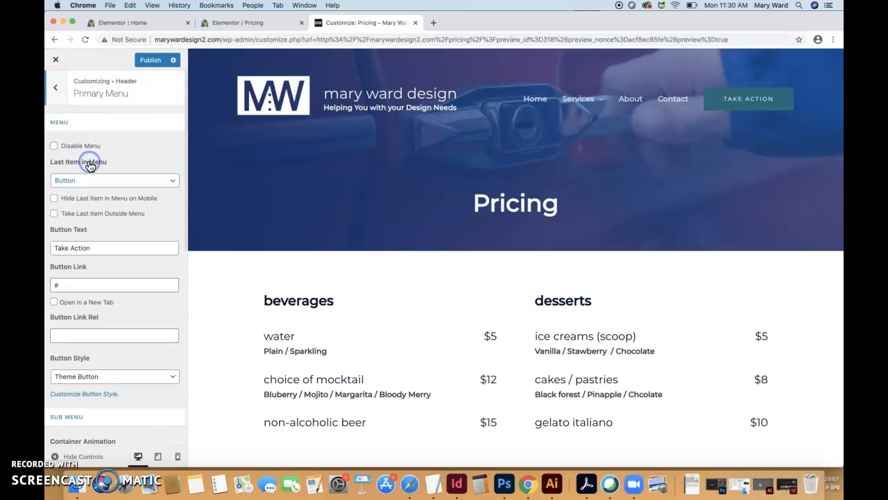
{"action": "left_click", "coordinate": [59, 91]}
{"action": "left_click", "coordinate": [57, 95]}
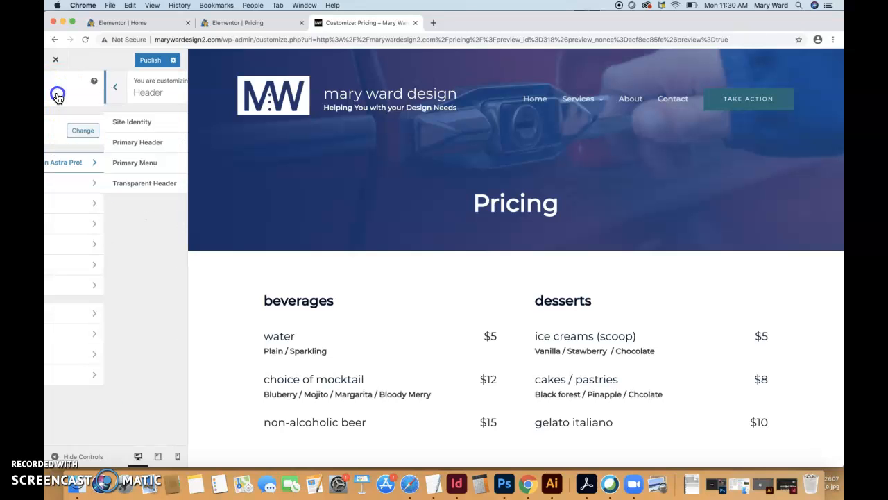
{"action": "mouse_move", "coordinate": [597, 107]}
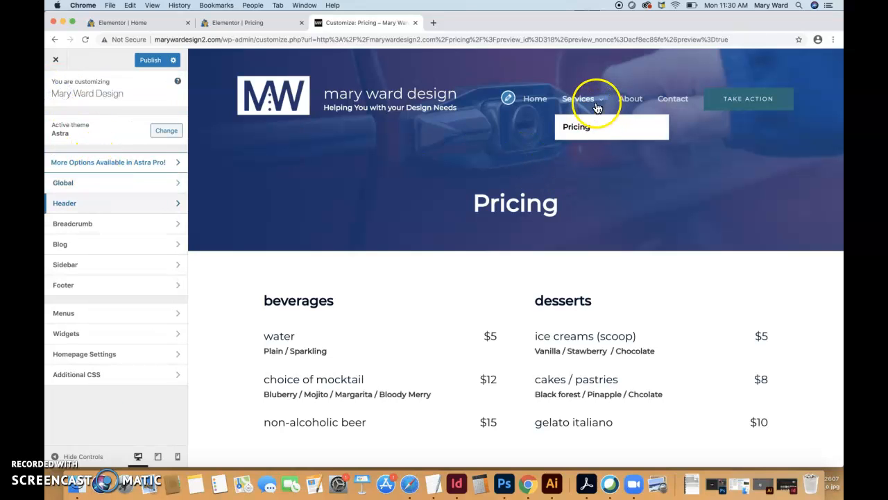
{"action": "left_click", "coordinate": [89, 314]}
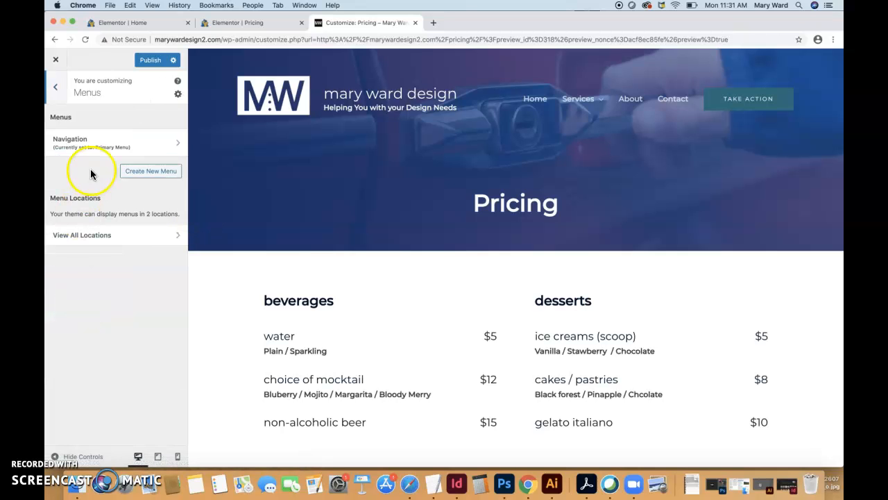
{"action": "left_click", "coordinate": [89, 144]}
{"action": "left_click_drag", "start_coordinate": [78, 214], "coordinate": [70, 253]}
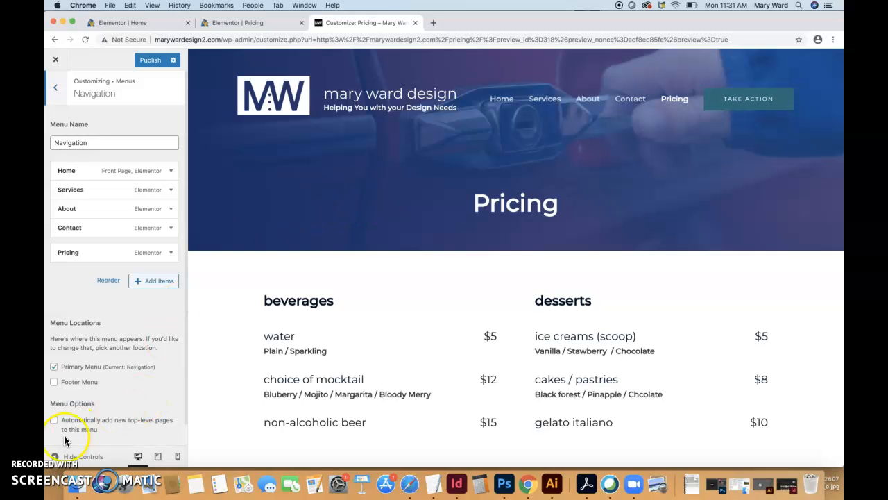
{"action": "left_click", "coordinate": [57, 92]}
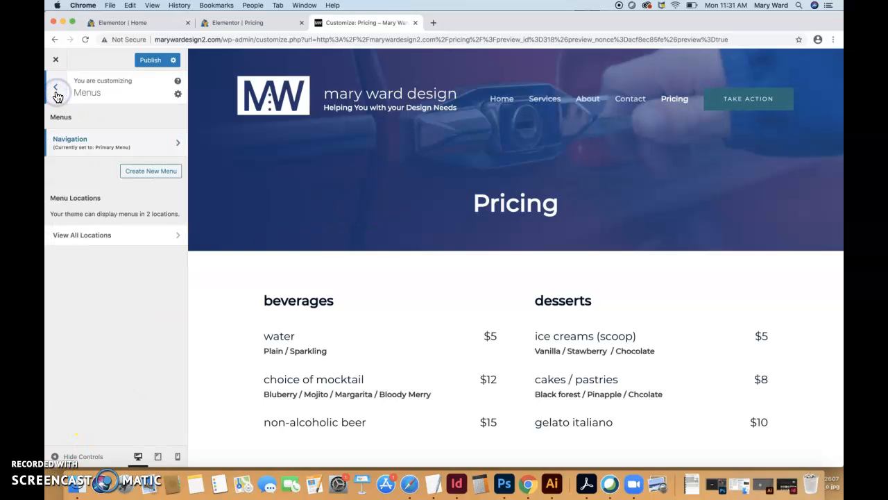
{"action": "left_click", "coordinate": [57, 92]}
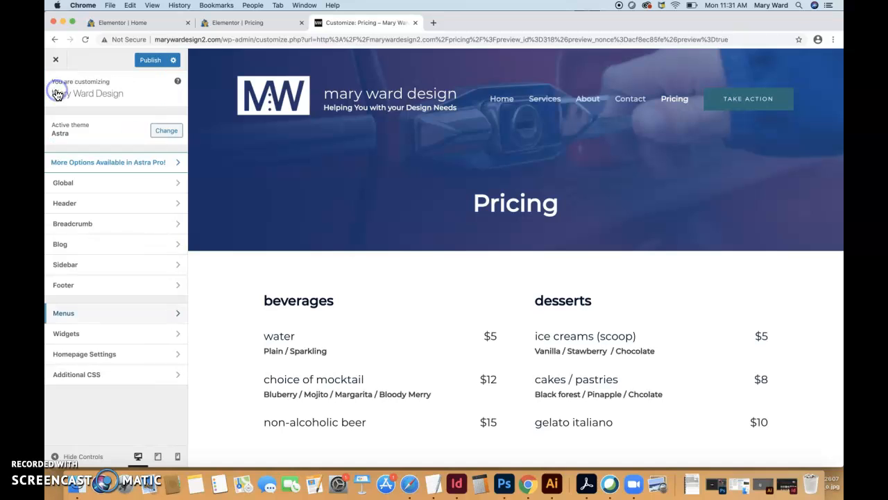
Try the centered-logo and right-logo layouts for the primary header and reselect Logo Left
{"action": "left_click", "coordinate": [92, 206]}
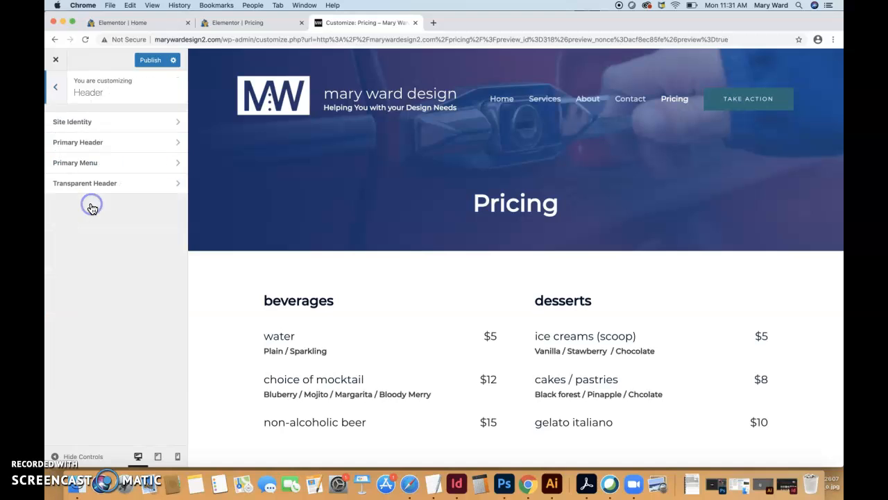
{"action": "left_click", "coordinate": [76, 143]}
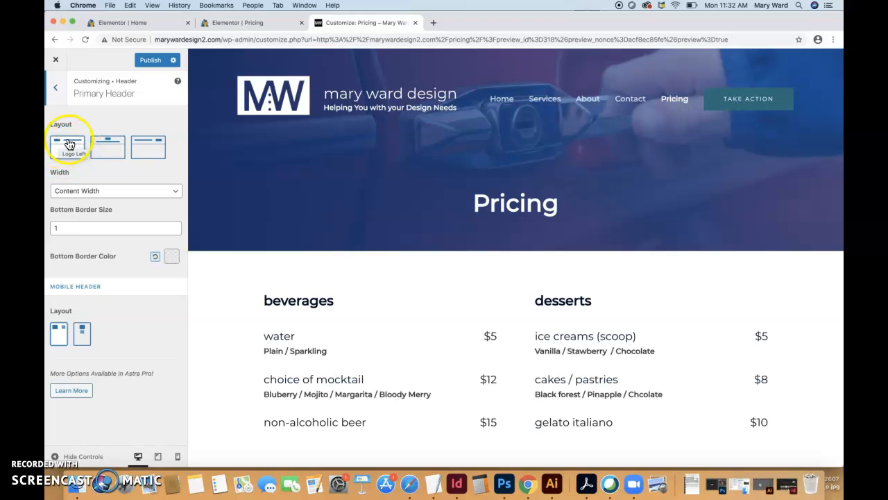
{"action": "left_click", "coordinate": [108, 150]}
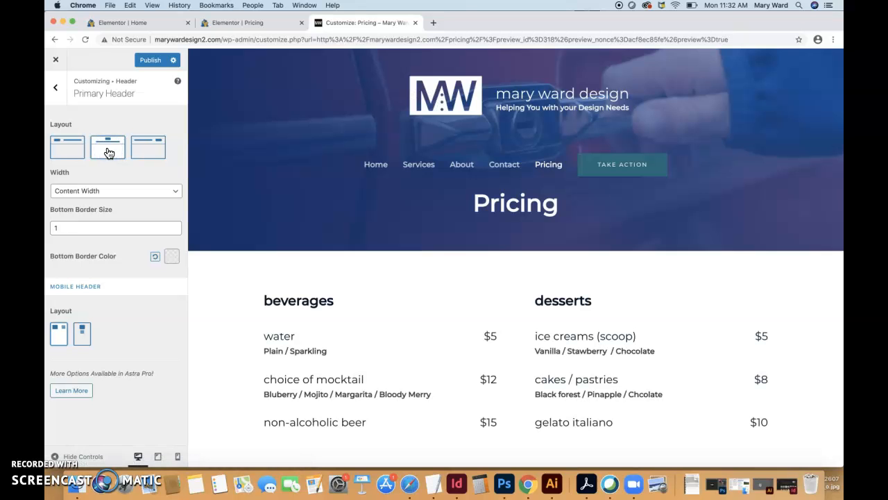
{"action": "left_click", "coordinate": [151, 151]}
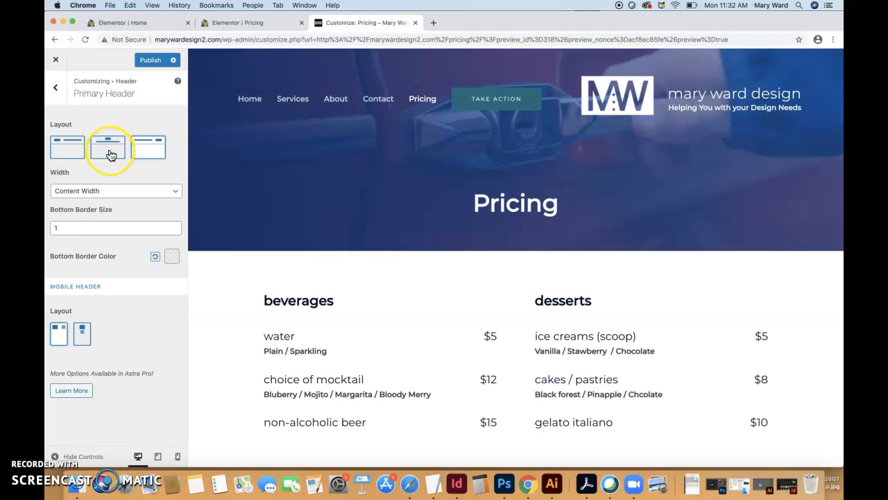
{"action": "left_click", "coordinate": [70, 152]}
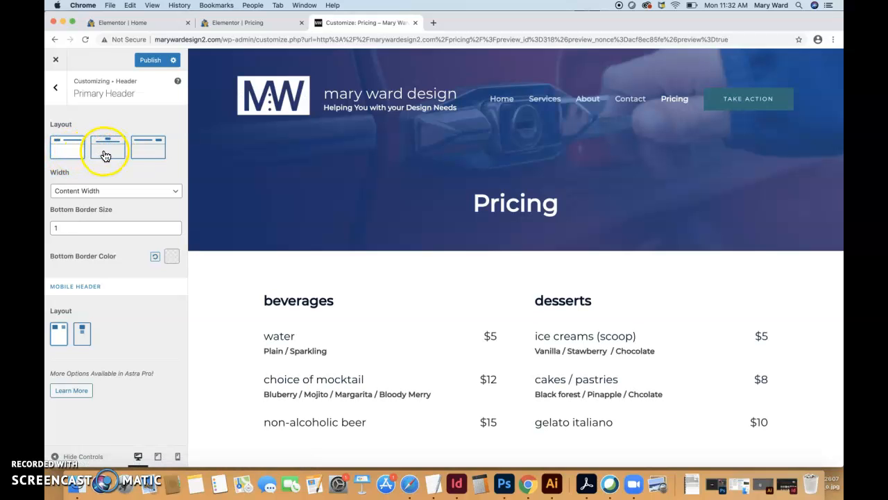
{"action": "left_click", "coordinate": [104, 154]}
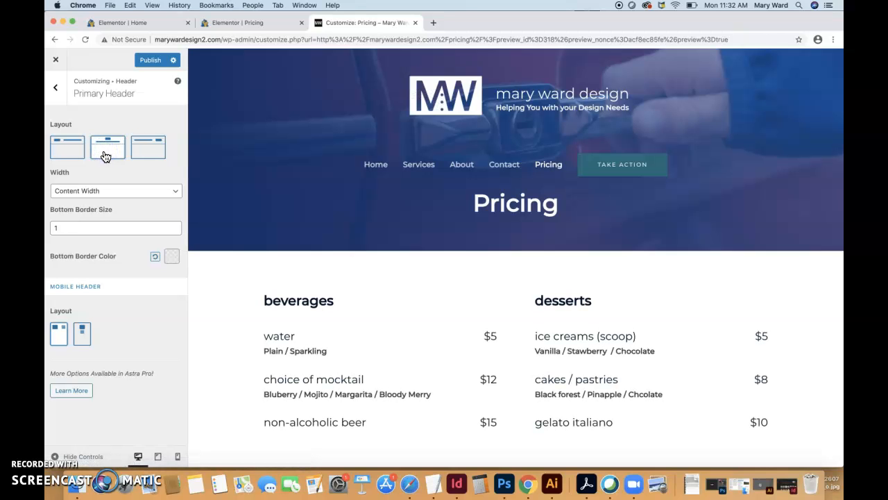
{"action": "left_click", "coordinate": [81, 156]}
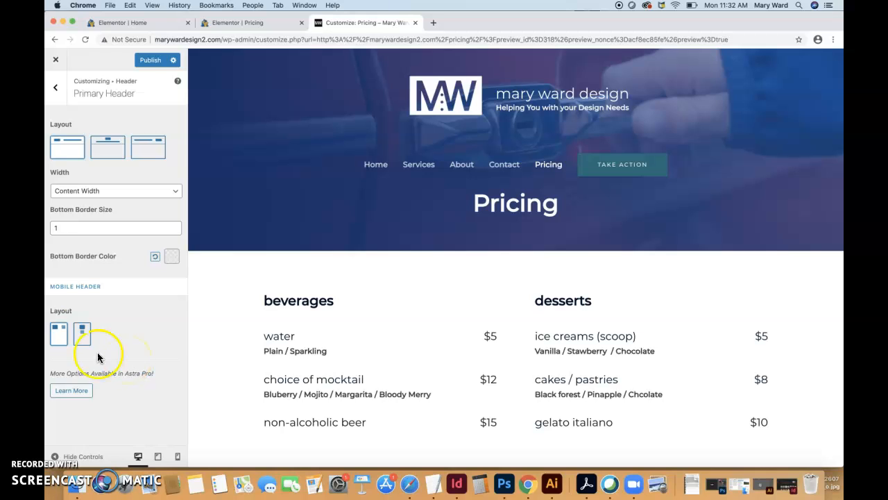
Try the Stack layout for the mobile header and reapply the Logo Left layout to the primary header
{"action": "left_click", "coordinate": [82, 336]}
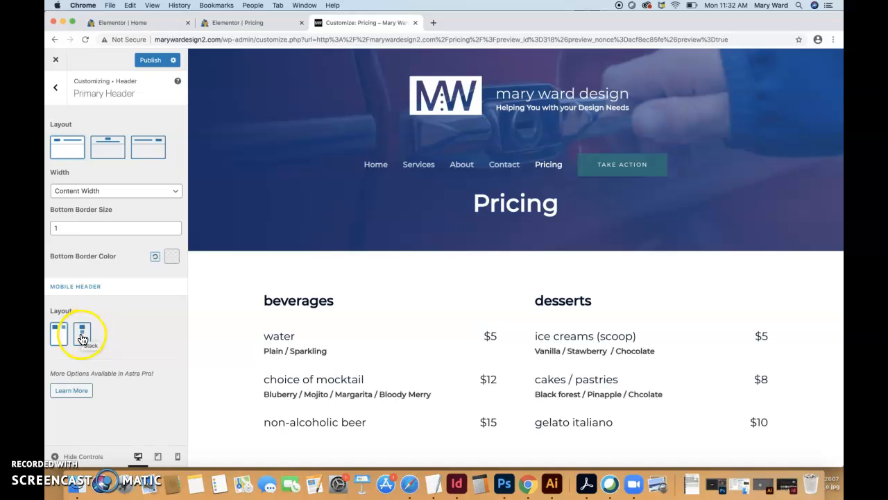
{"action": "left_click", "coordinate": [61, 340]}
{"action": "left_click", "coordinate": [85, 339]}
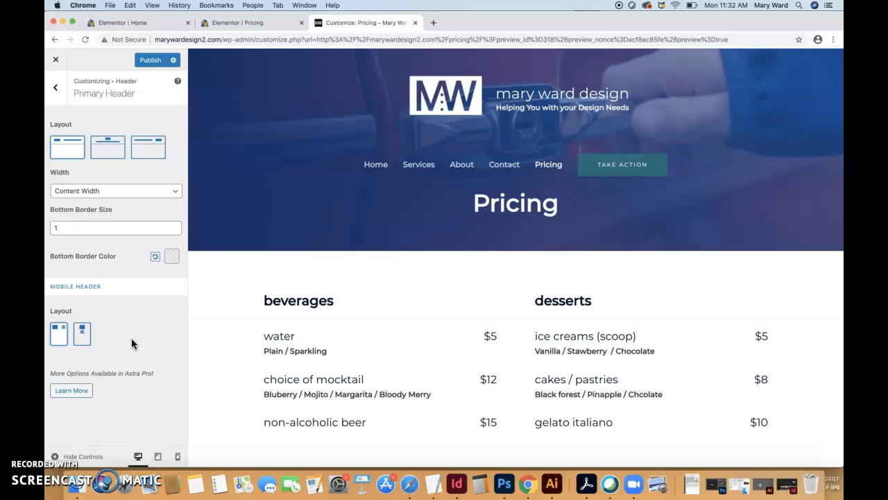
{"action": "left_click", "coordinate": [73, 150]}
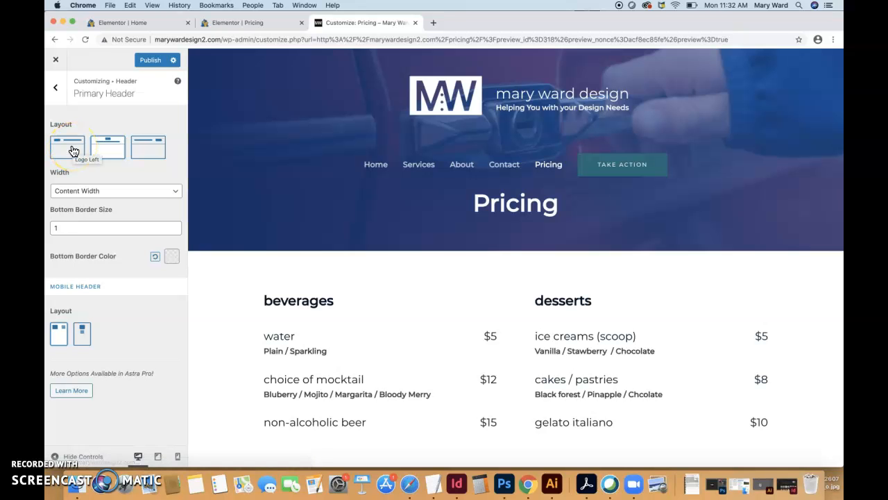
{"action": "left_click", "coordinate": [73, 150]}
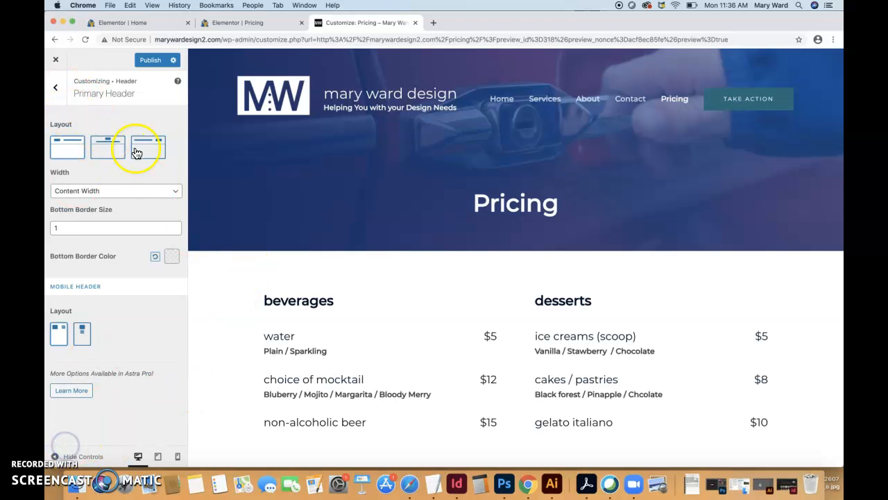
Look over the header's Site Identity settings and recheck the Primary Header layout settings
{"action": "left_click", "coordinate": [58, 90]}
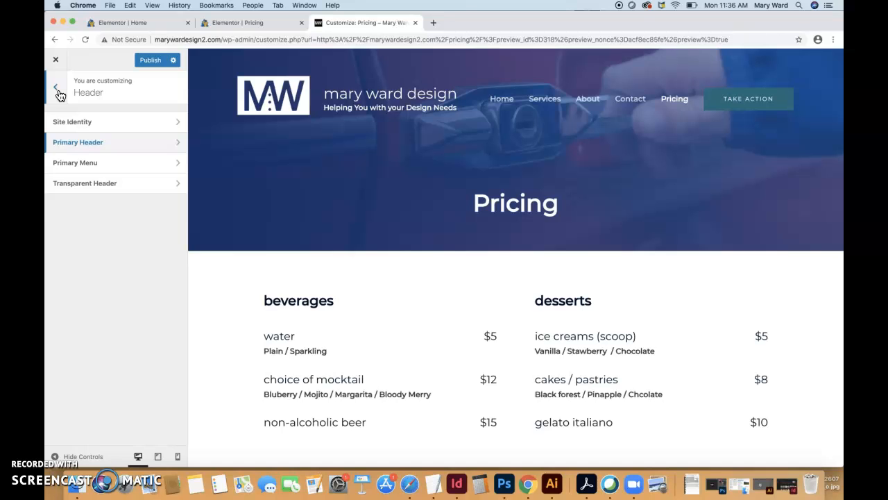
{"action": "left_click", "coordinate": [77, 125]}
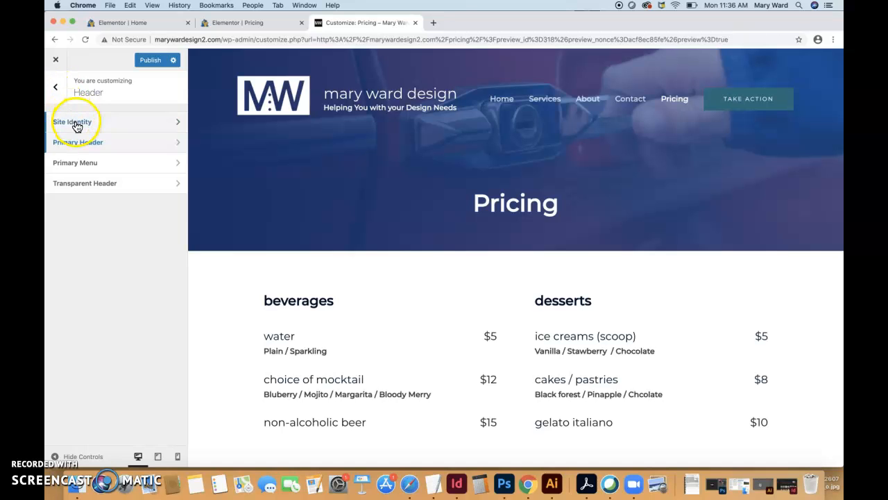
{"action": "left_click", "coordinate": [57, 90]}
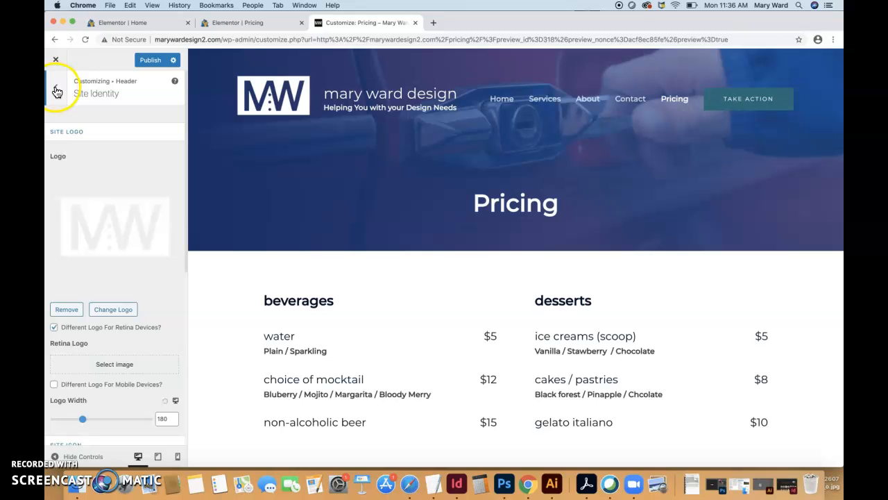
{"action": "left_click", "coordinate": [77, 143]}
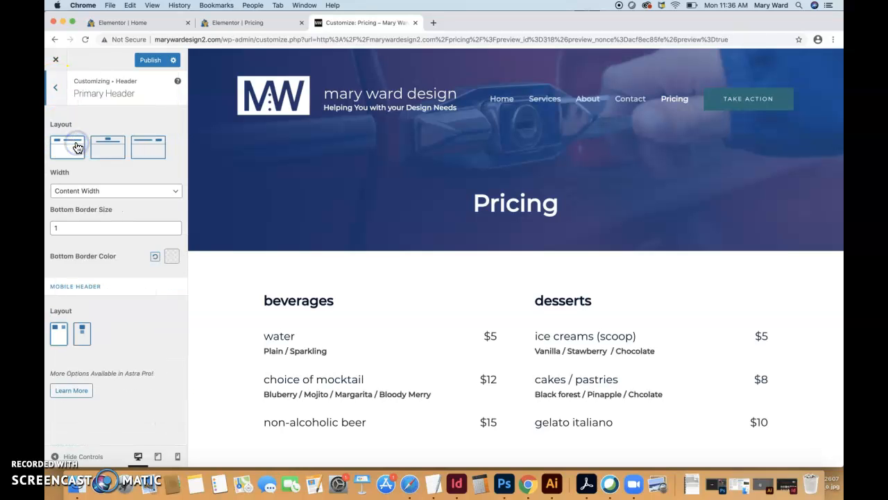
{"action": "left_click", "coordinate": [58, 91]}
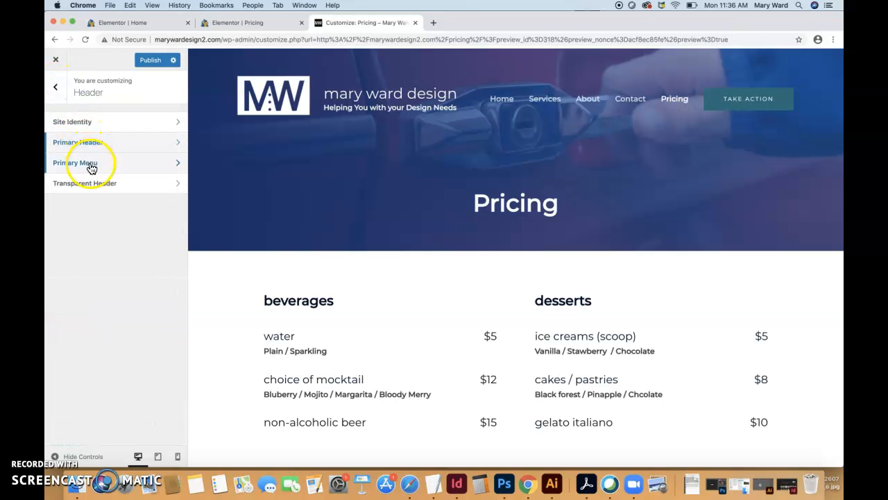
Open the header's Primary Menu settings
{"action": "left_click", "coordinate": [91, 165]}
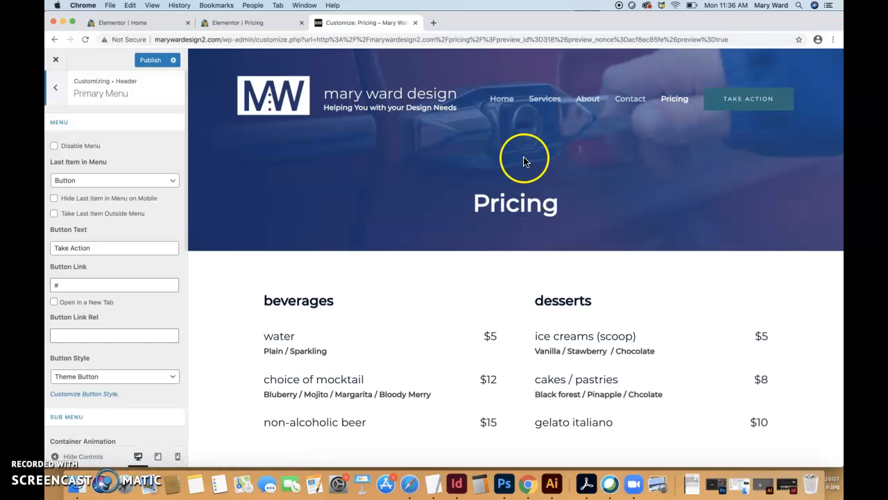
{"action": "scroll", "coordinate": [113, 158], "scroll_direction": "down", "scroll_amount": 1}
{"action": "scroll", "coordinate": [113, 158], "scroll_direction": "down", "scroll_amount": 2}
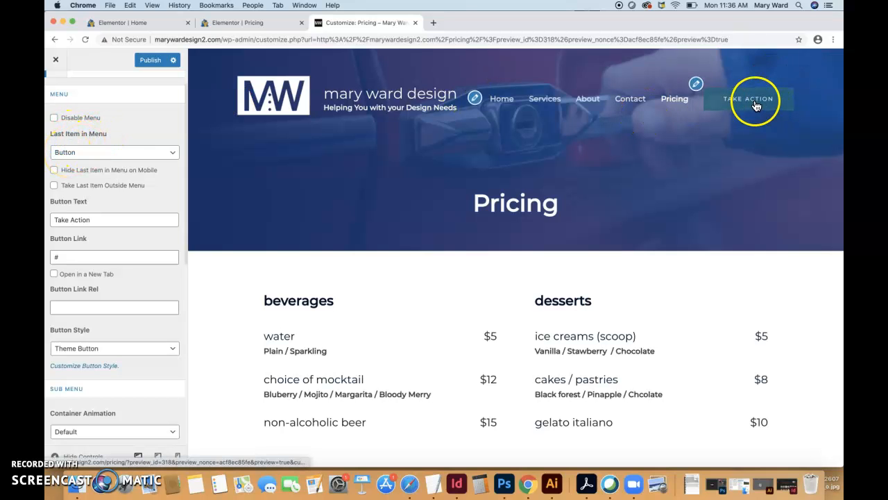
Try None and Search as the last item in the primary menu and reselect Button
{"action": "left_click", "coordinate": [172, 153]}
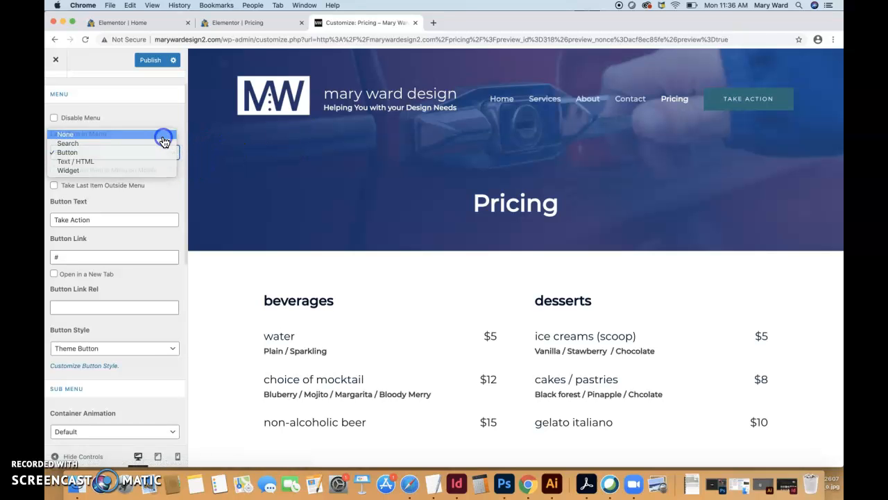
{"action": "left_click", "coordinate": [163, 135]}
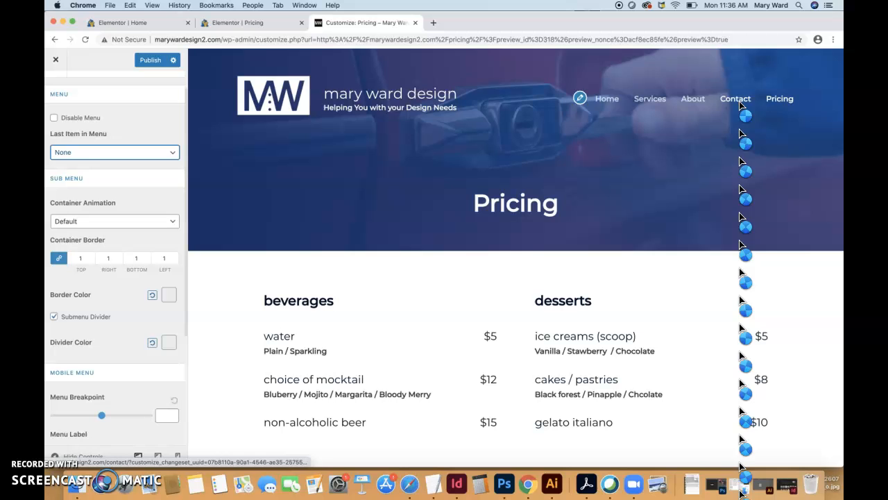
{"action": "left_click", "coordinate": [152, 150]}
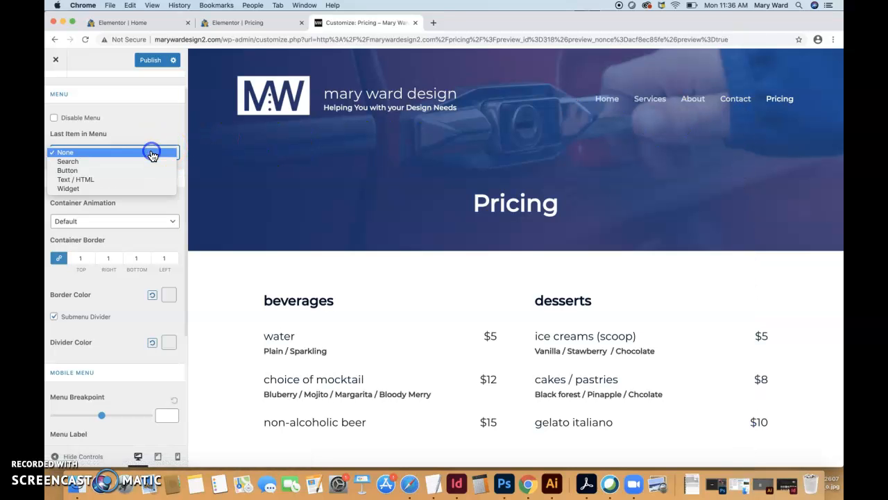
{"action": "left_click", "coordinate": [148, 161]}
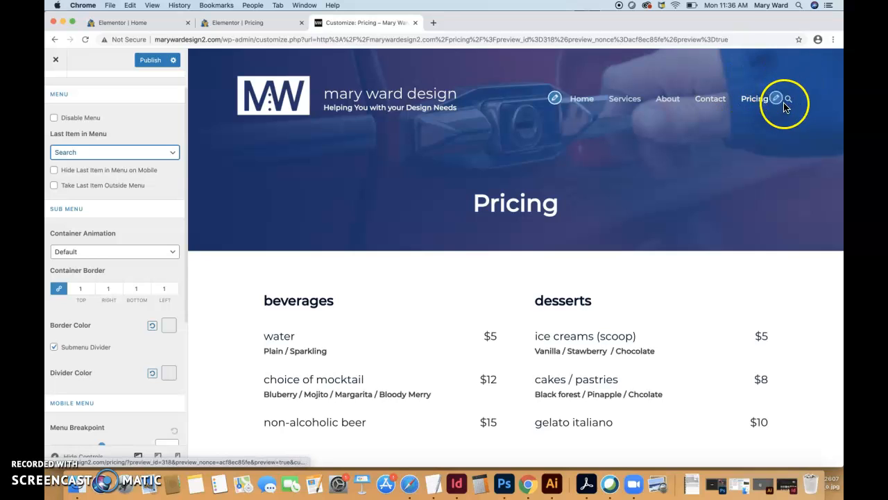
{"action": "left_click", "coordinate": [155, 153]}
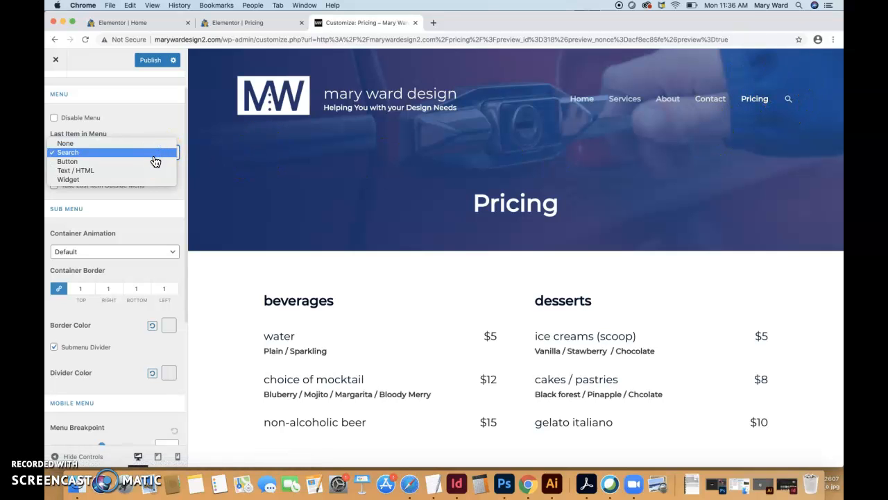
{"action": "left_click", "coordinate": [155, 161]}
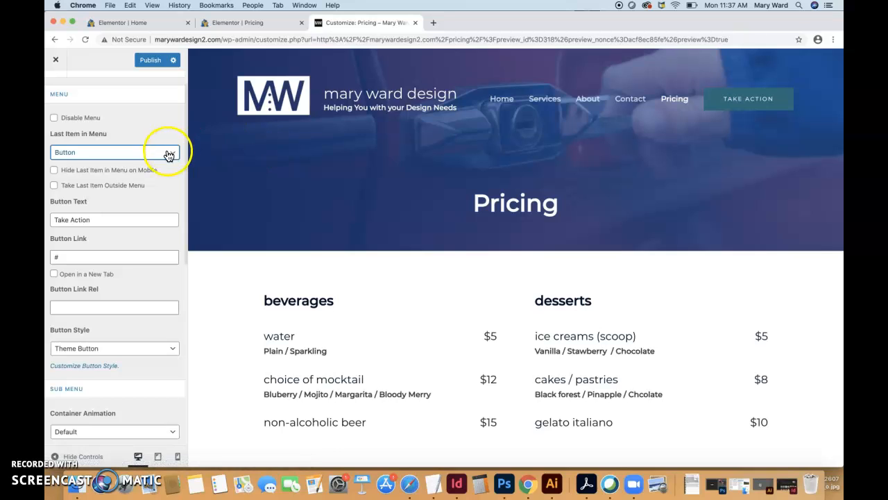
{"action": "left_click", "coordinate": [169, 154]}
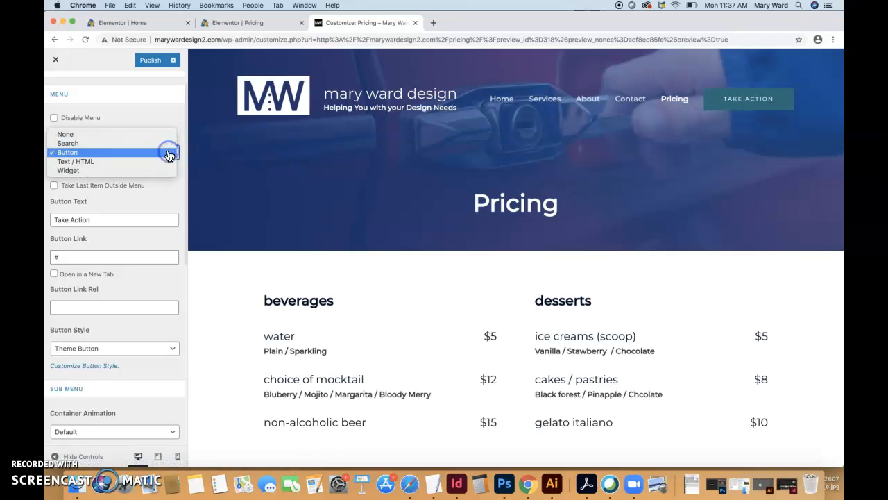
{"action": "left_click", "coordinate": [119, 152]}
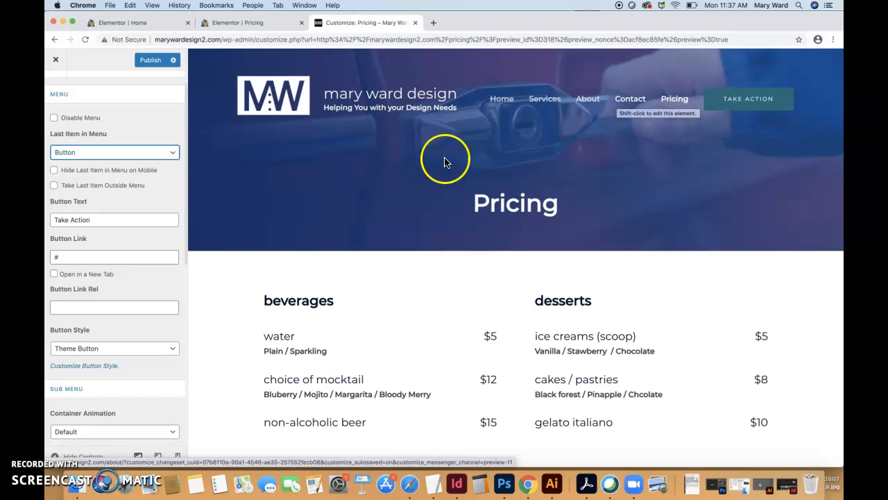
Set the menu button's link to /contact and its text to Contact, leaving it opening in the same tab
{"action": "left_click", "coordinate": [103, 256]}
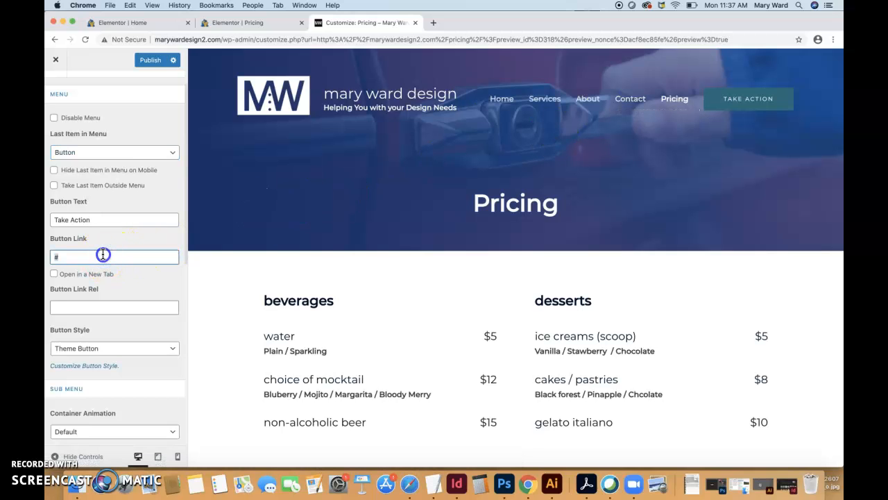
{"action": "key", "text": "BackSpace"}
{"action": "type", "text": "/contact"}
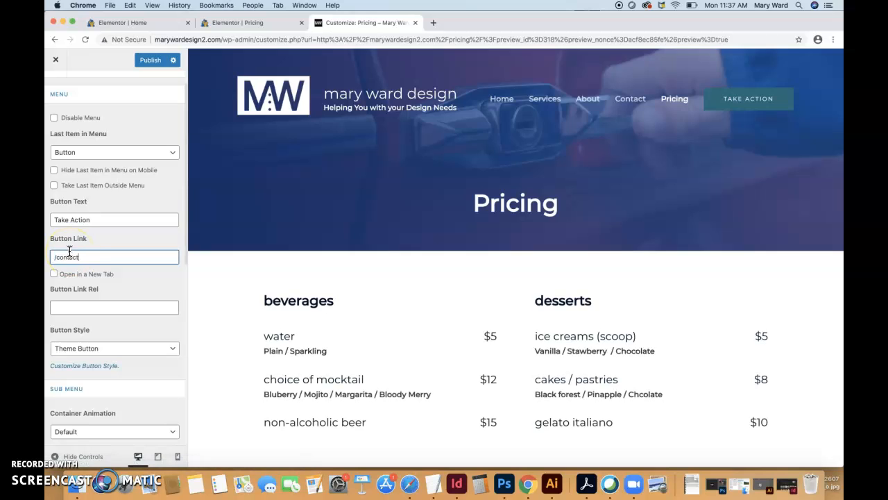
{"action": "left_click", "coordinate": [63, 253]}
{"action": "left_click", "coordinate": [94, 220]}
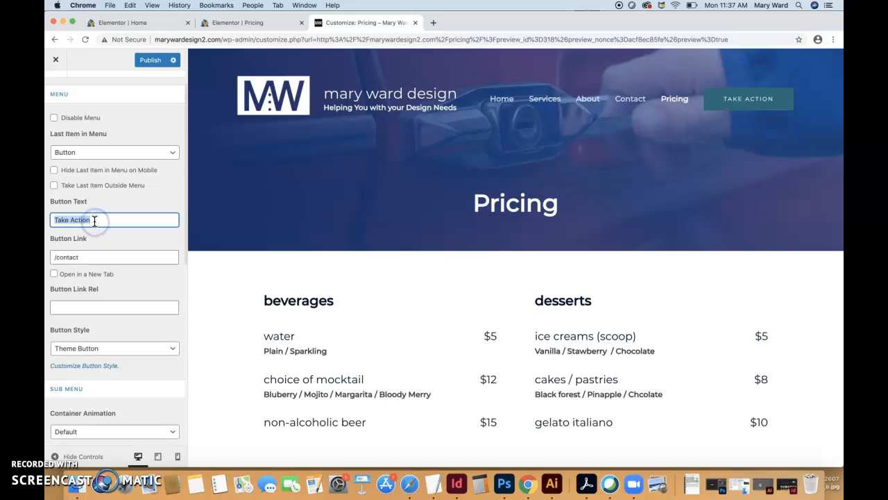
{"action": "type", "text": "Contact"}
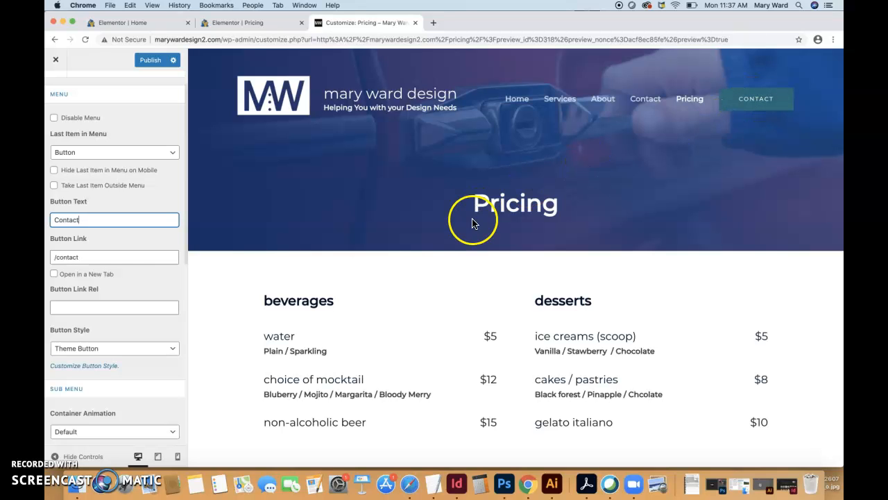
{"action": "left_click", "coordinate": [54, 275]}
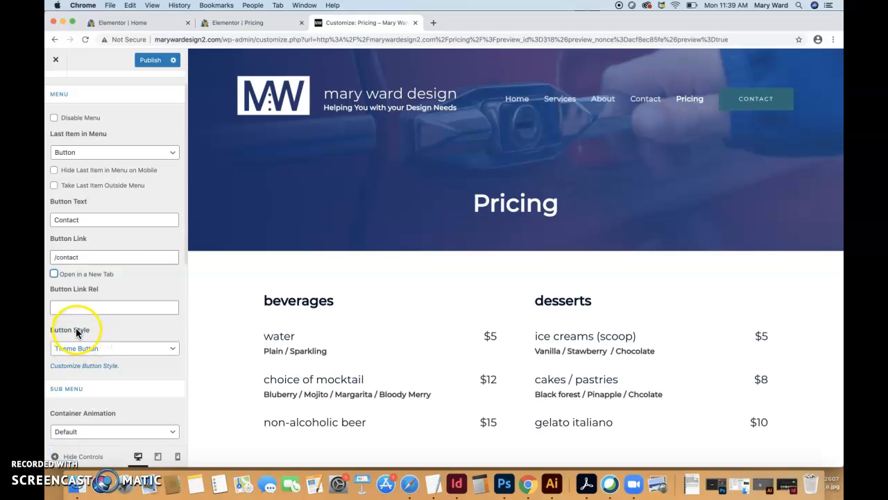
Open the button style customization and set the normal background color to purple #7a1a69
{"action": "scroll", "coordinate": [89, 361], "scroll_direction": "down", "scroll_amount": 1}
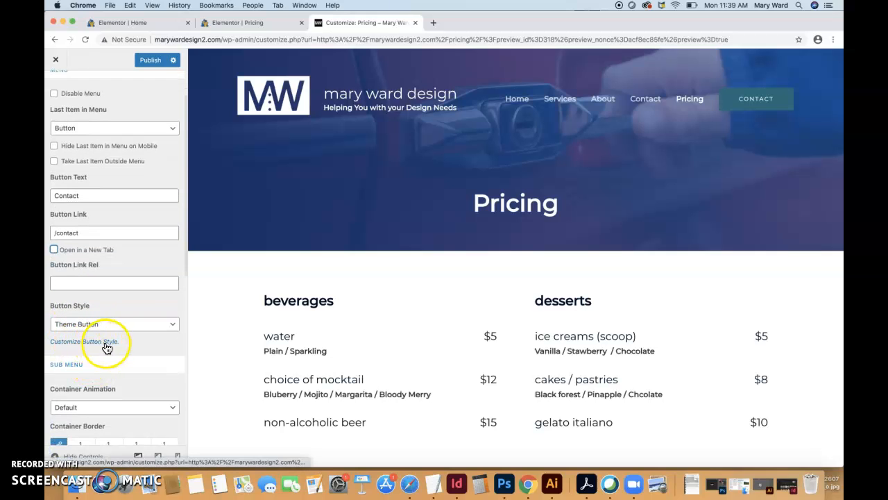
{"action": "left_click", "coordinate": [104, 342]}
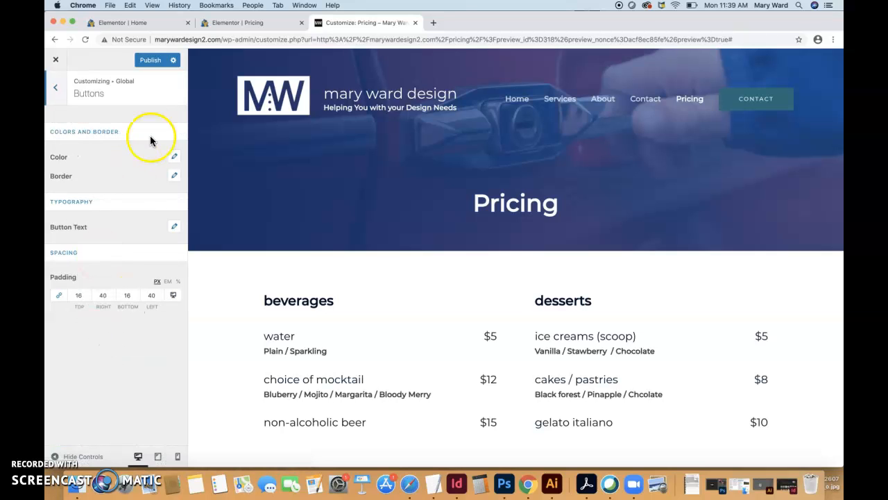
{"action": "left_click", "coordinate": [174, 157]}
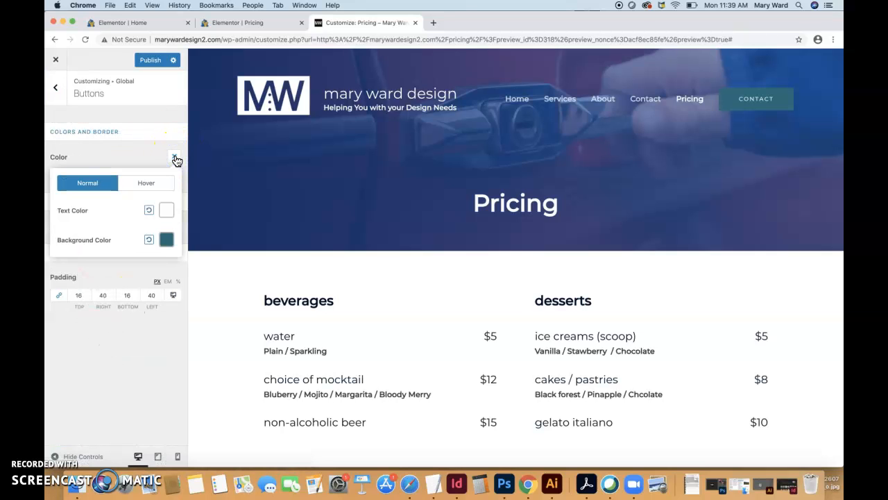
{"action": "left_click", "coordinate": [167, 239]}
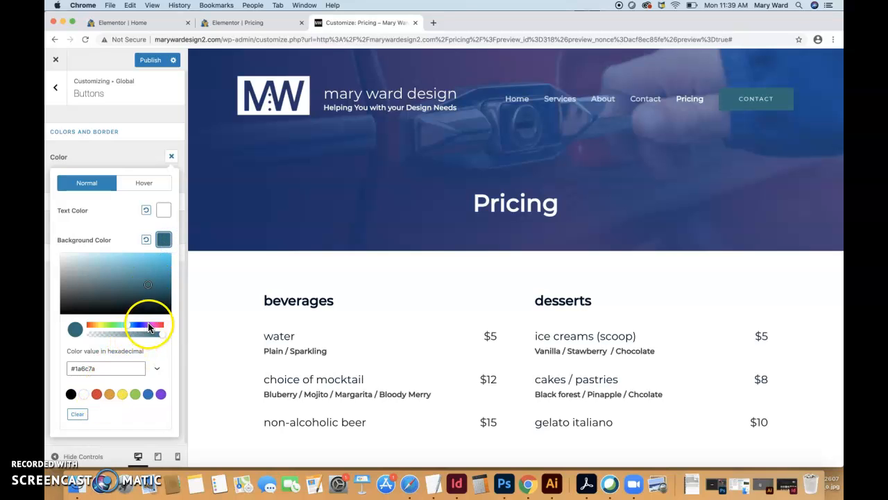
{"action": "left_click_drag", "start_coordinate": [158, 324], "coordinate": [153, 328]}
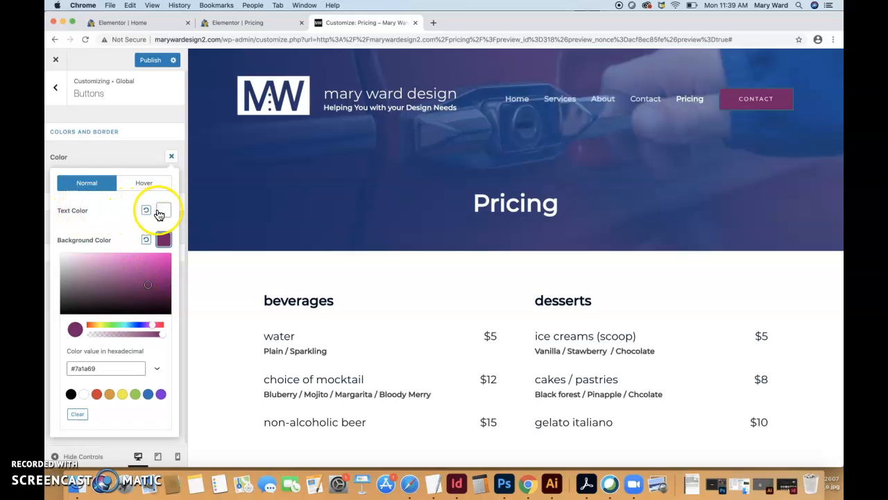
Set the buttons' hover background color to a light pink and publish the changes
{"action": "left_click", "coordinate": [146, 184]}
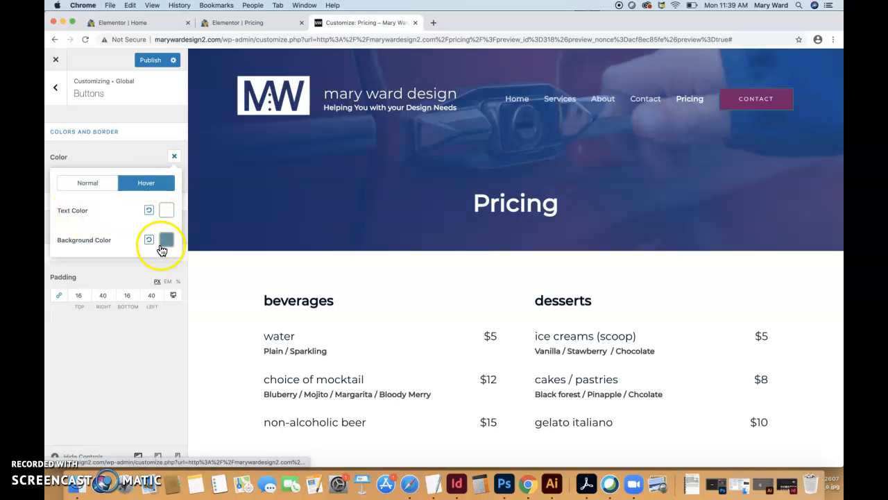
{"action": "left_click", "coordinate": [166, 240]}
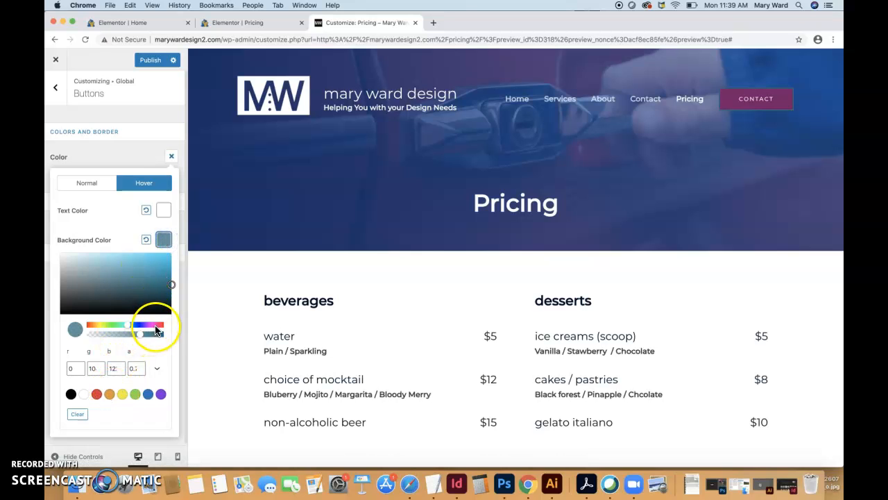
{"action": "left_click_drag", "start_coordinate": [155, 326], "coordinate": [152, 325]}
{"action": "left_click_drag", "start_coordinate": [163, 267], "coordinate": [153, 253]}
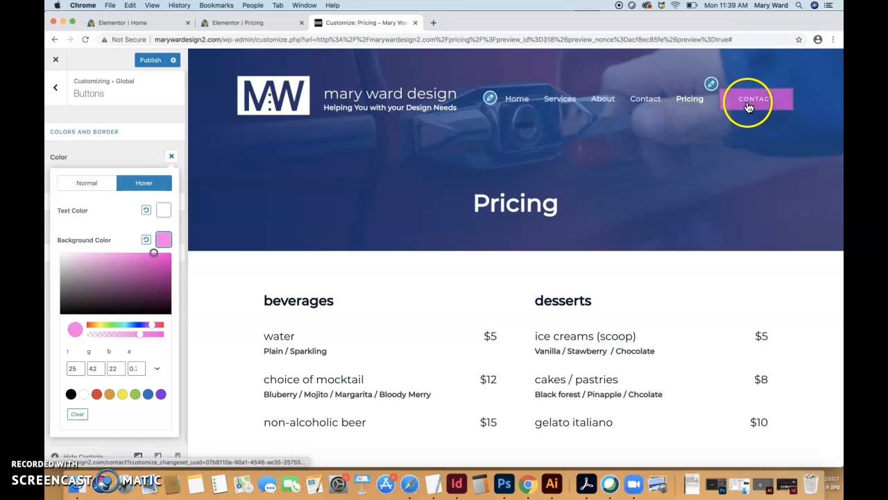
{"action": "left_click", "coordinate": [133, 154]}
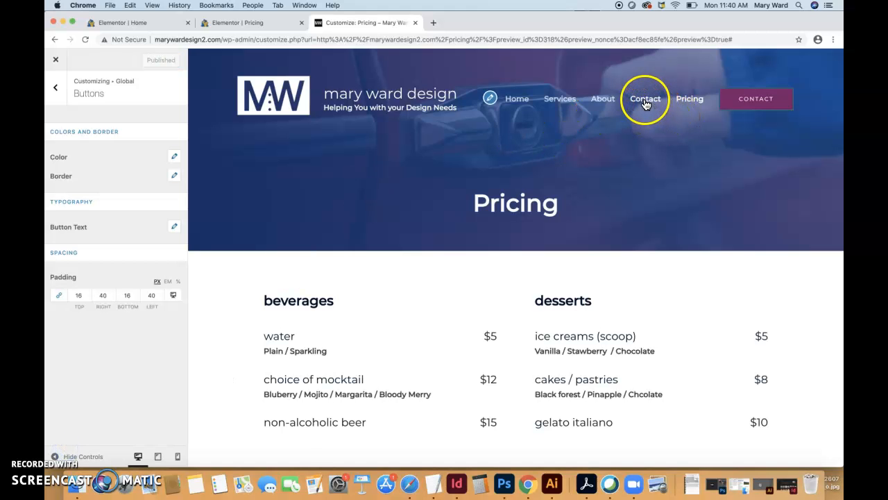
Remove the Contact item from the Navigation menu and publish the change
{"action": "left_click", "coordinate": [55, 89]}
{"action": "left_click", "coordinate": [55, 89]}
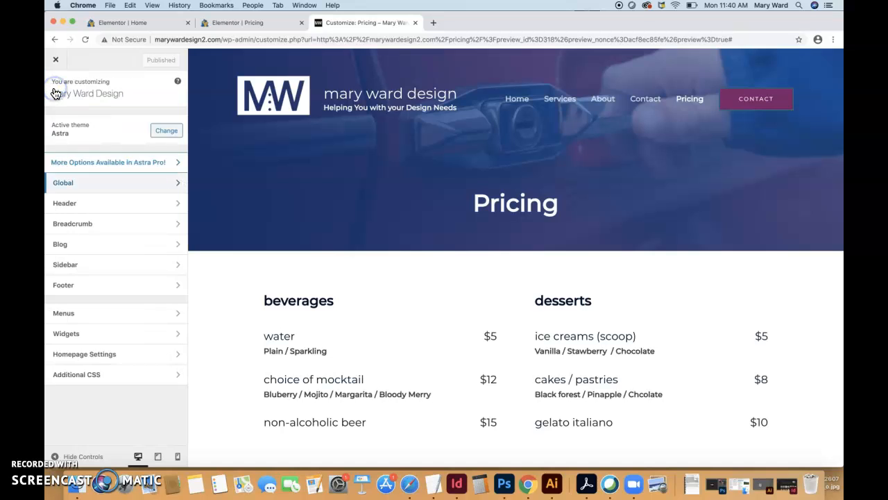
{"action": "left_click", "coordinate": [93, 313]}
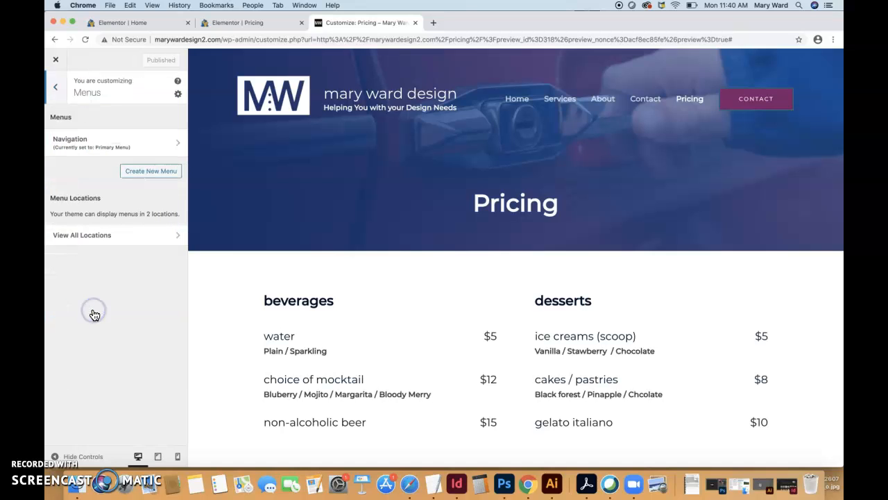
{"action": "left_click", "coordinate": [73, 143]}
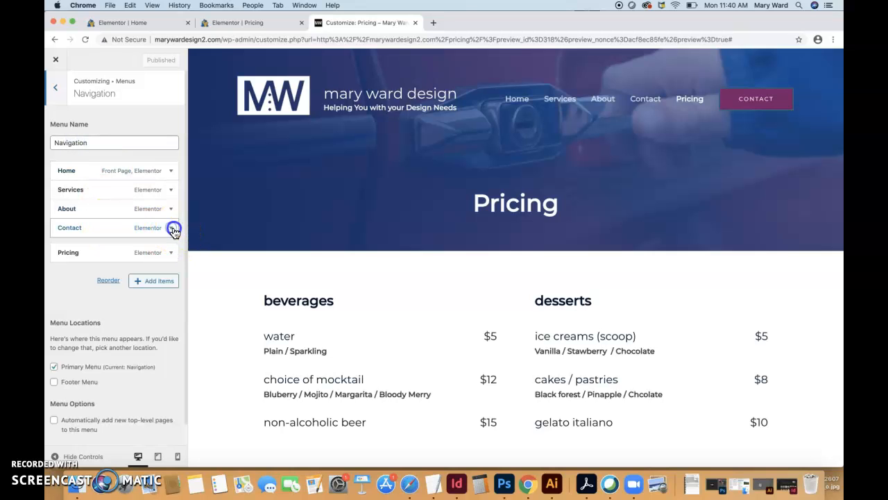
{"action": "left_click", "coordinate": [173, 230]}
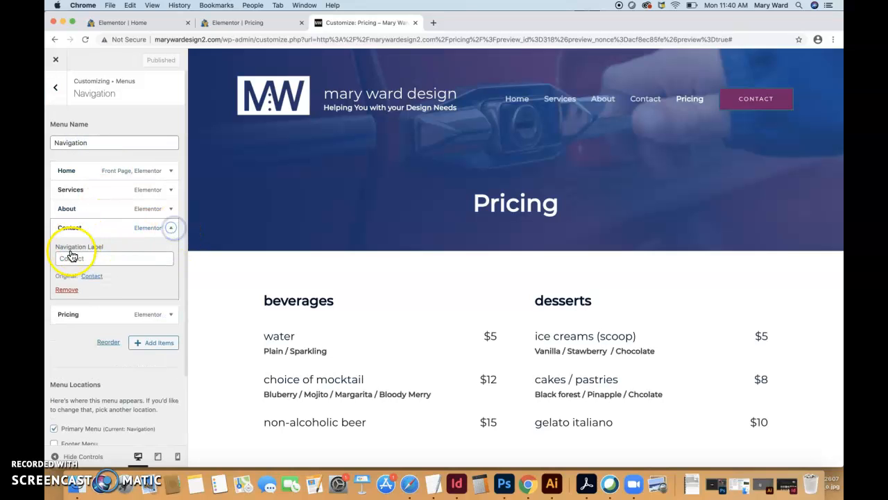
{"action": "left_click", "coordinate": [67, 288]}
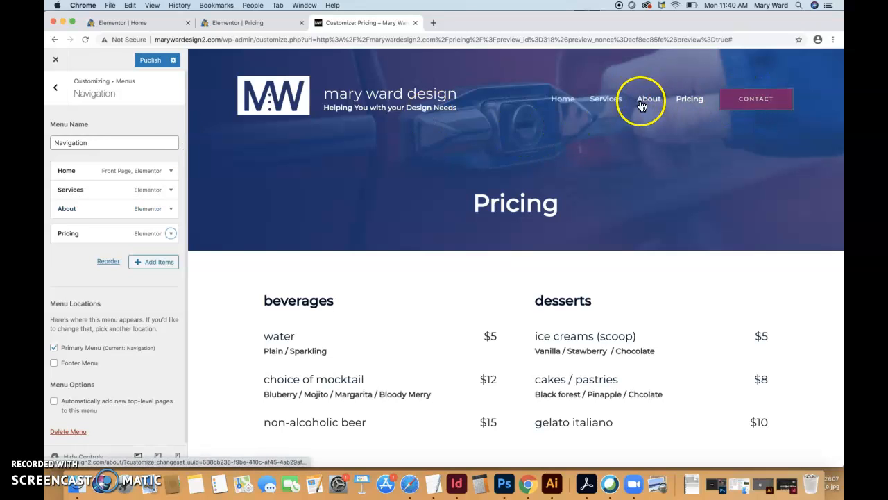
{"action": "left_click", "coordinate": [70, 454]}
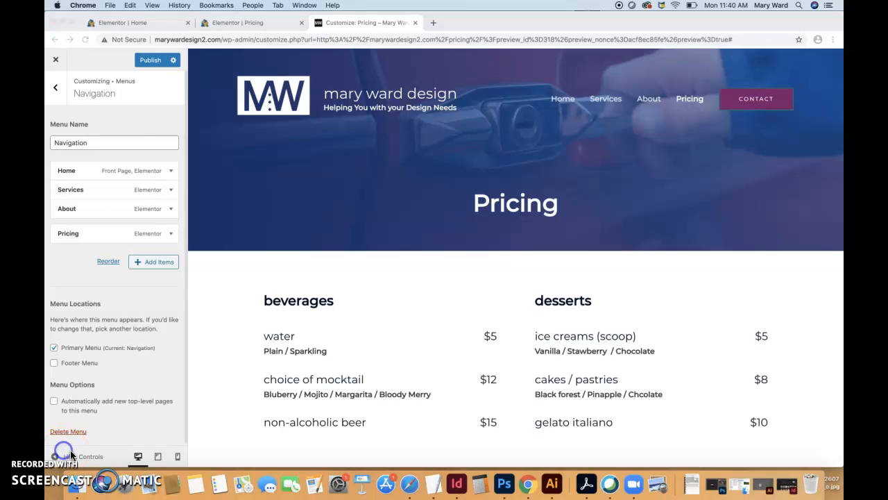
{"action": "left_click", "coordinate": [146, 63]}
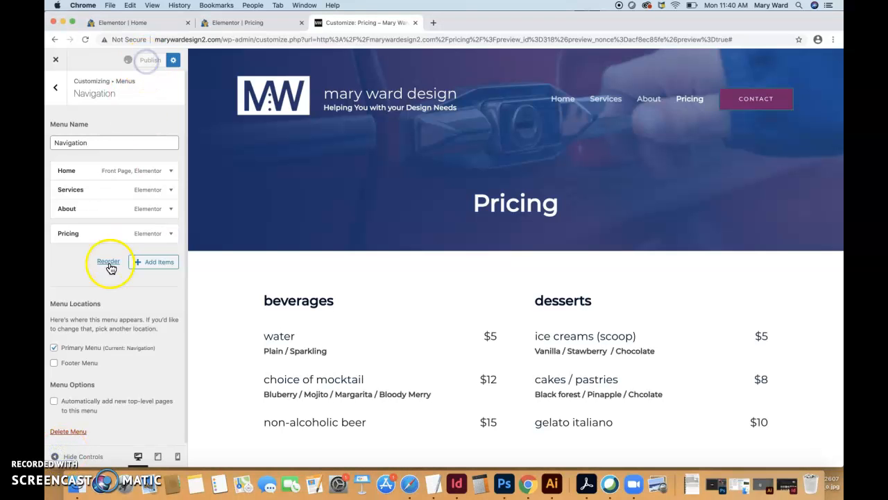